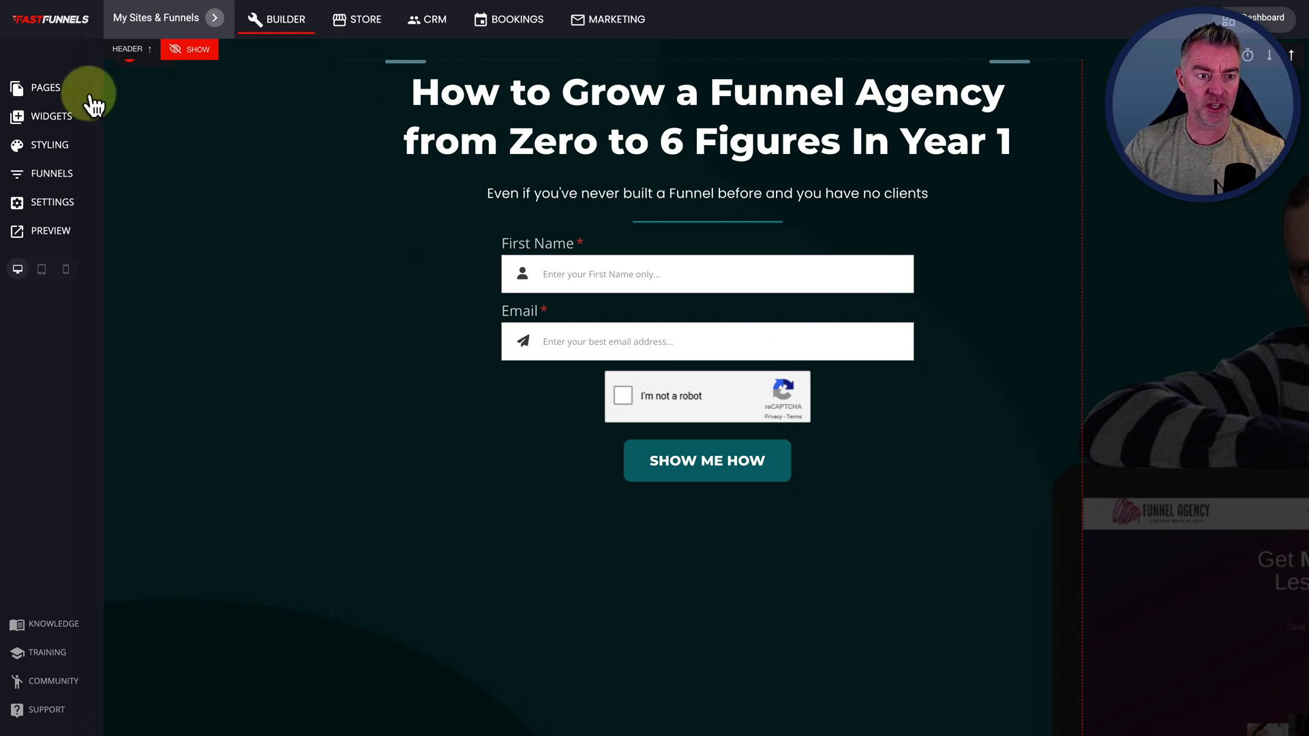
Review the headlines on the Optin step's A and B variant pages in FastFunnels.
{"action": "left_click", "coordinate": [48, 179]}
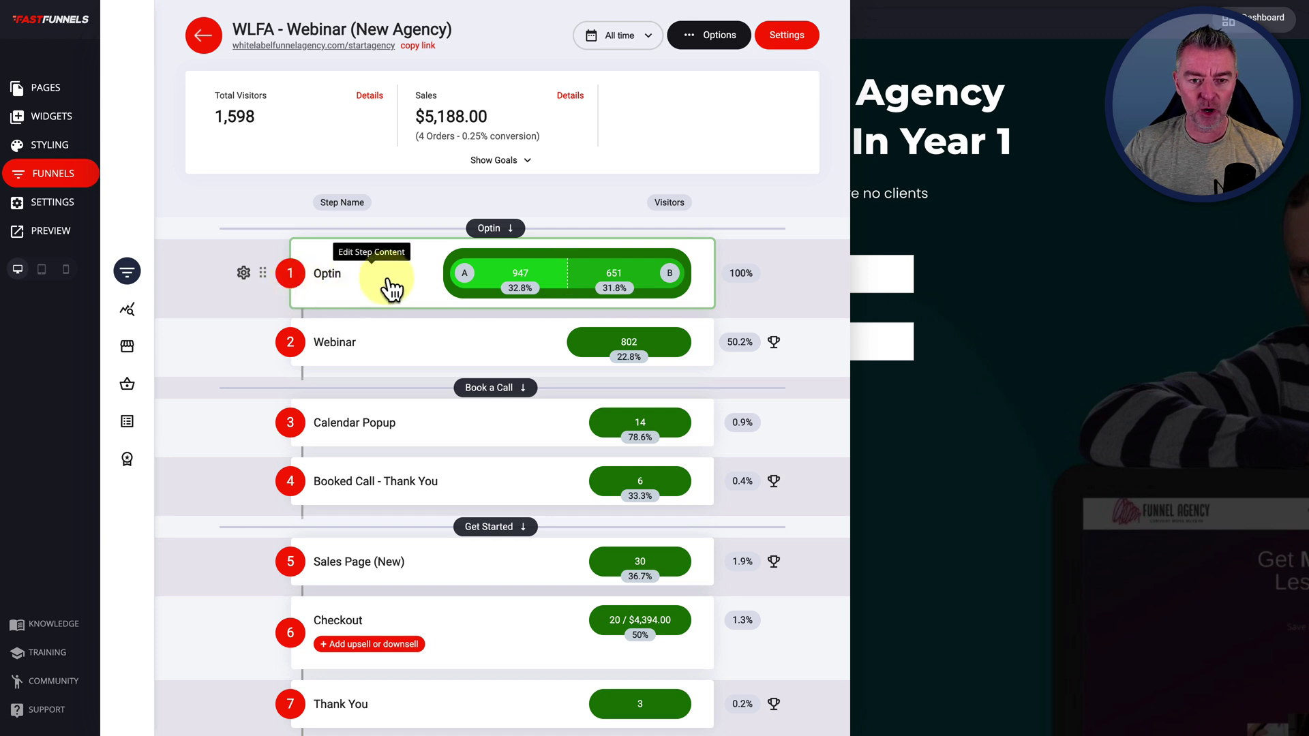
{"action": "mouse_move", "coordinate": [468, 283]}
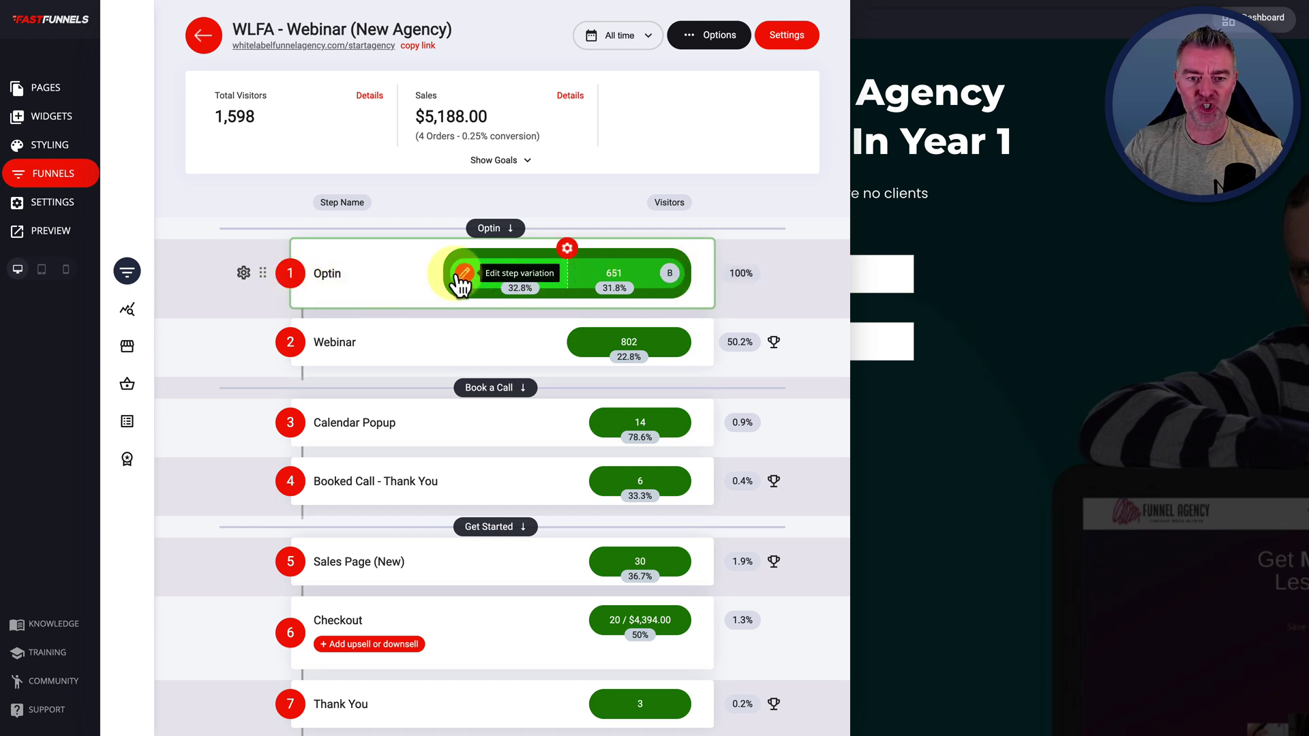
{"action": "left_click", "coordinate": [463, 273]}
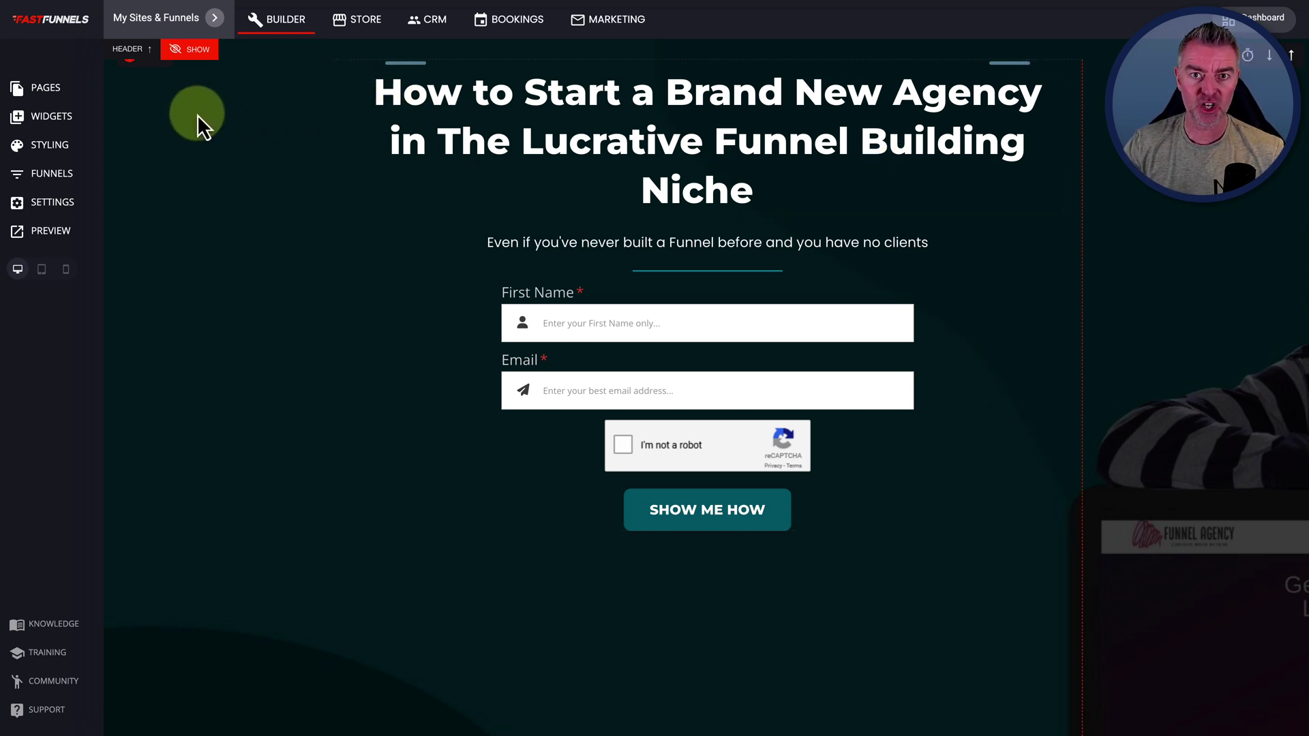
{"action": "left_click", "coordinate": [50, 173]}
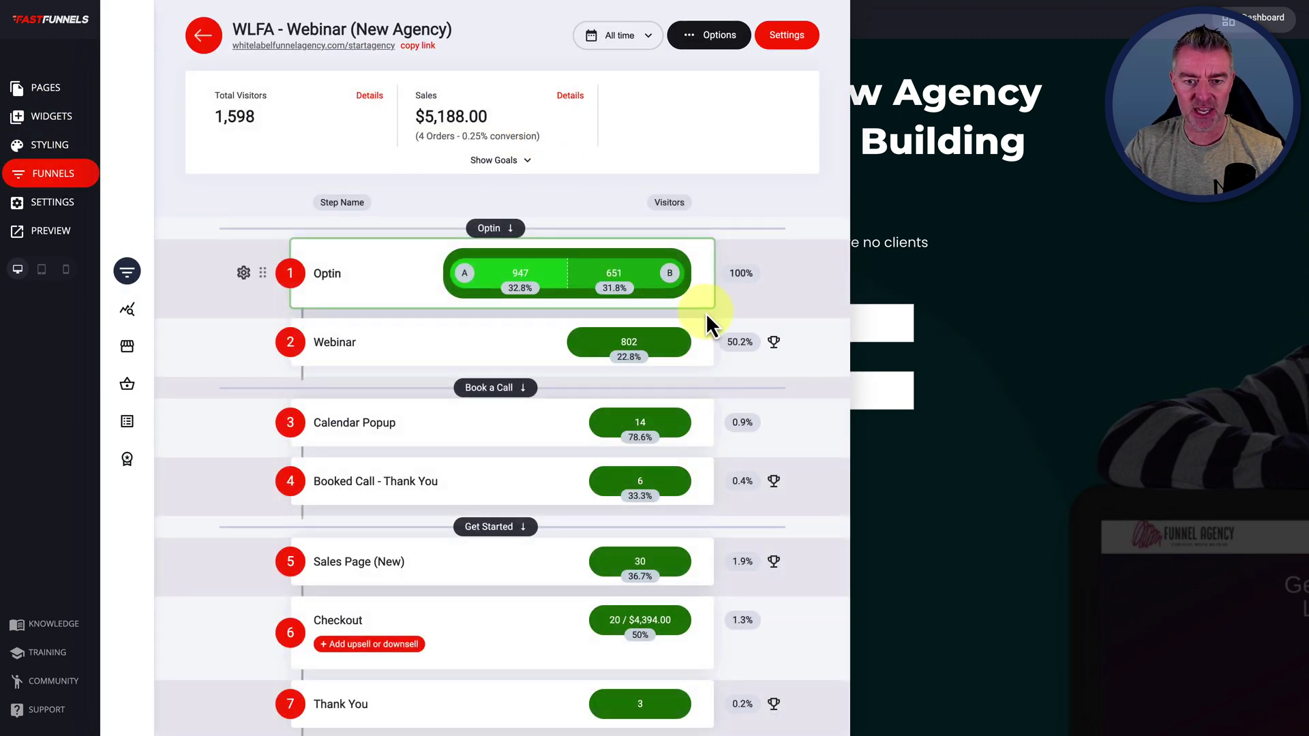
{"action": "left_click", "coordinate": [673, 274]}
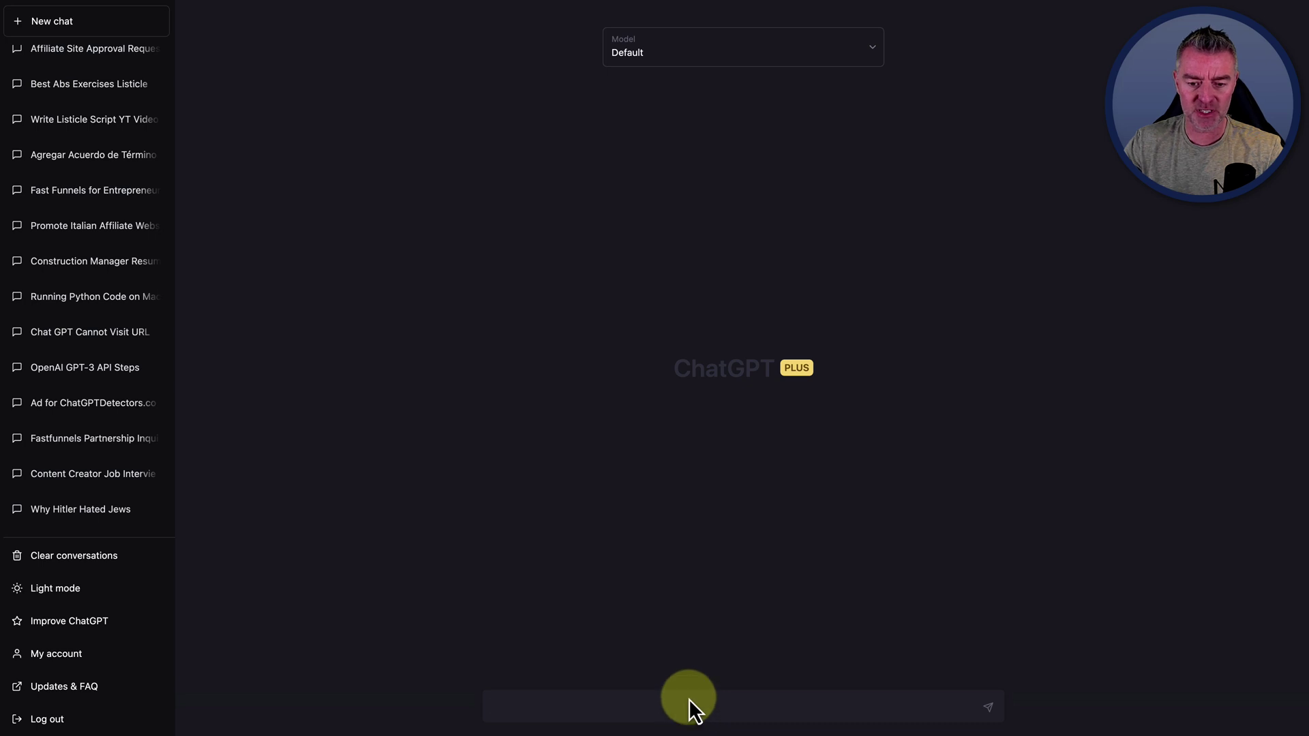
Request five hook headlines for the clone funnel agency opt-in and select headline 5.
{"action": "type", "text": "Can you create a hook headline to help me have people opt in to learn more about my business opportunity?The business helps people get set up with a clone of my 6 figure sales funnel agency."}
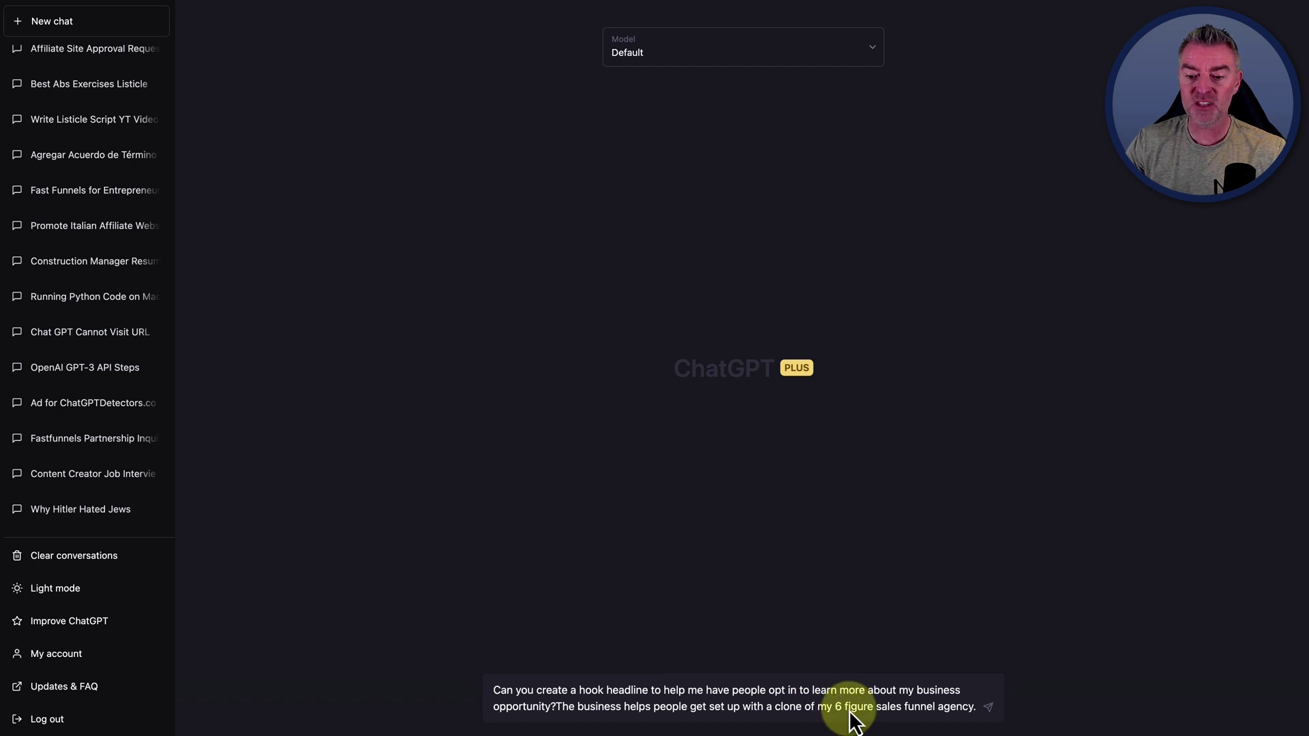
{"action": "left_click", "coordinate": [990, 709]}
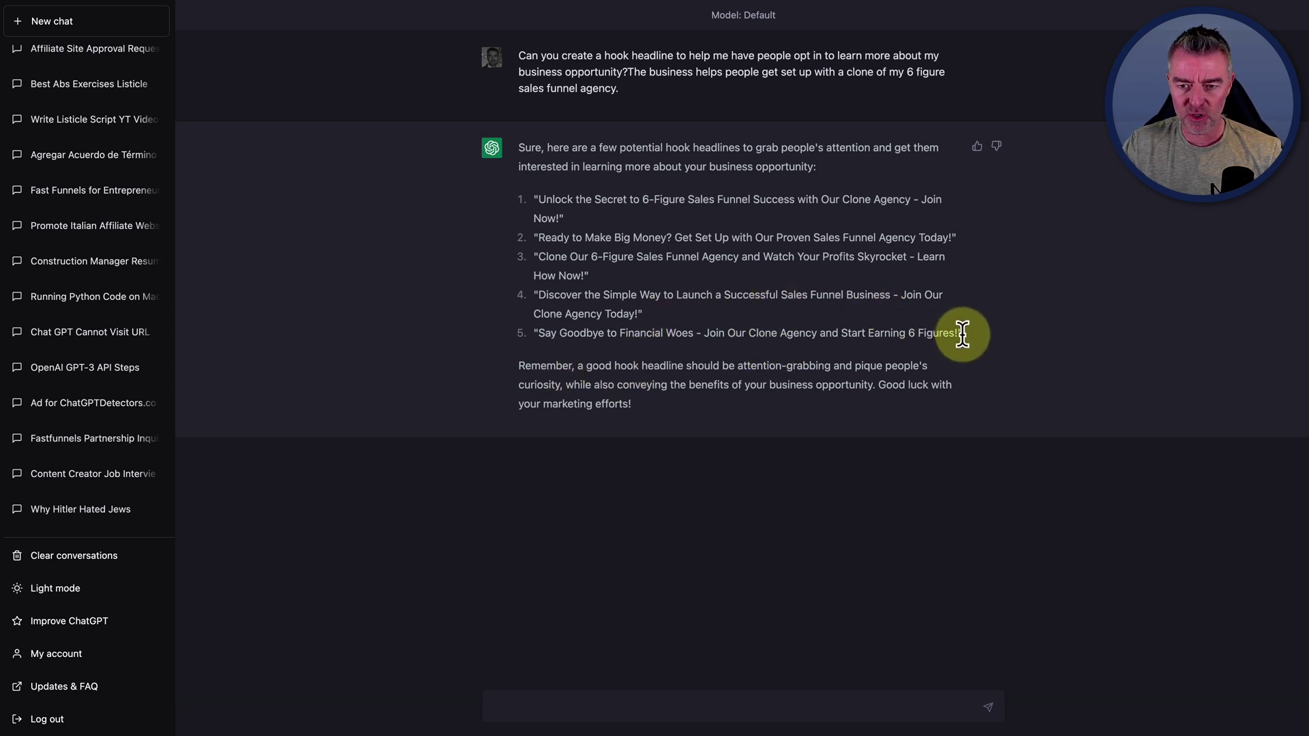
{"action": "left_click_drag", "start_coordinate": [961, 334], "coordinate": [958, 334]}
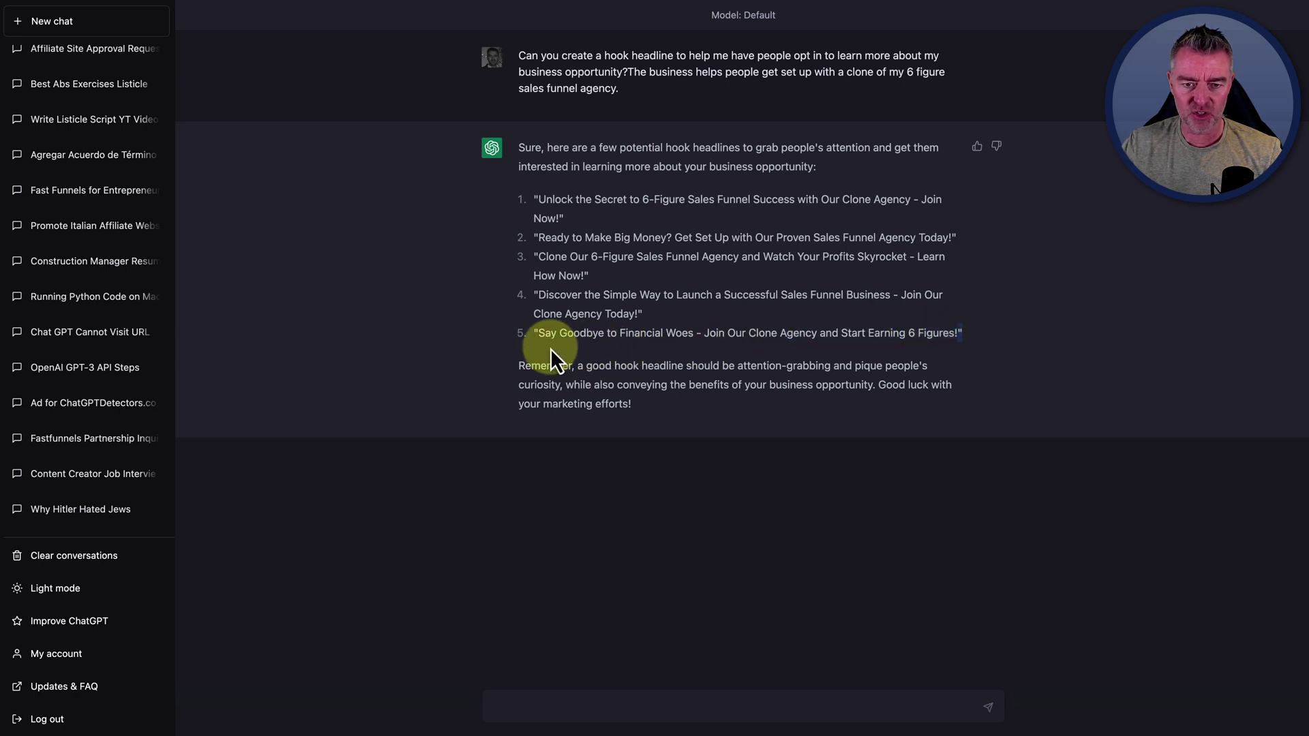
{"action": "left_click_drag", "start_coordinate": [550, 349], "coordinate": [537, 335]}
{"action": "key", "text": "ctrl+c"}
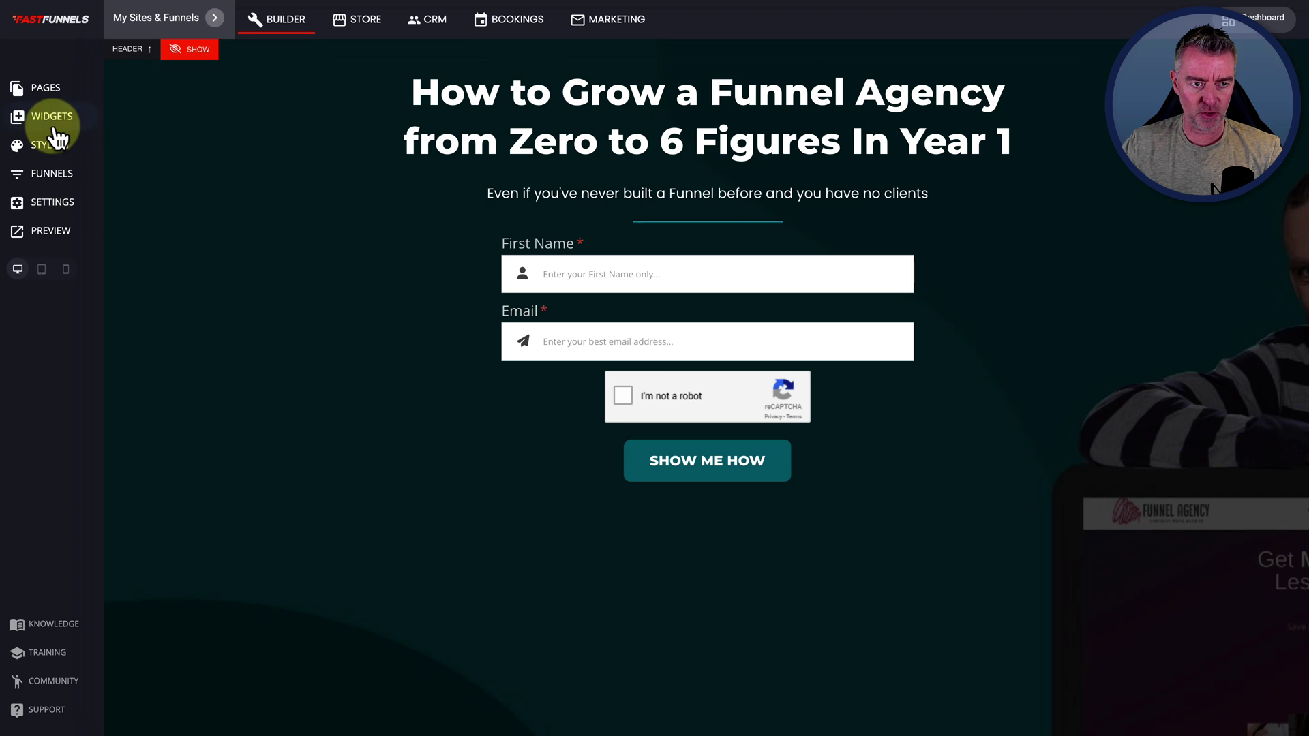
Replace variant B's headline with 'Say Goodbye to Financial Woes…Start Earning 6 Figures!' and save.
{"action": "left_click", "coordinate": [45, 174]}
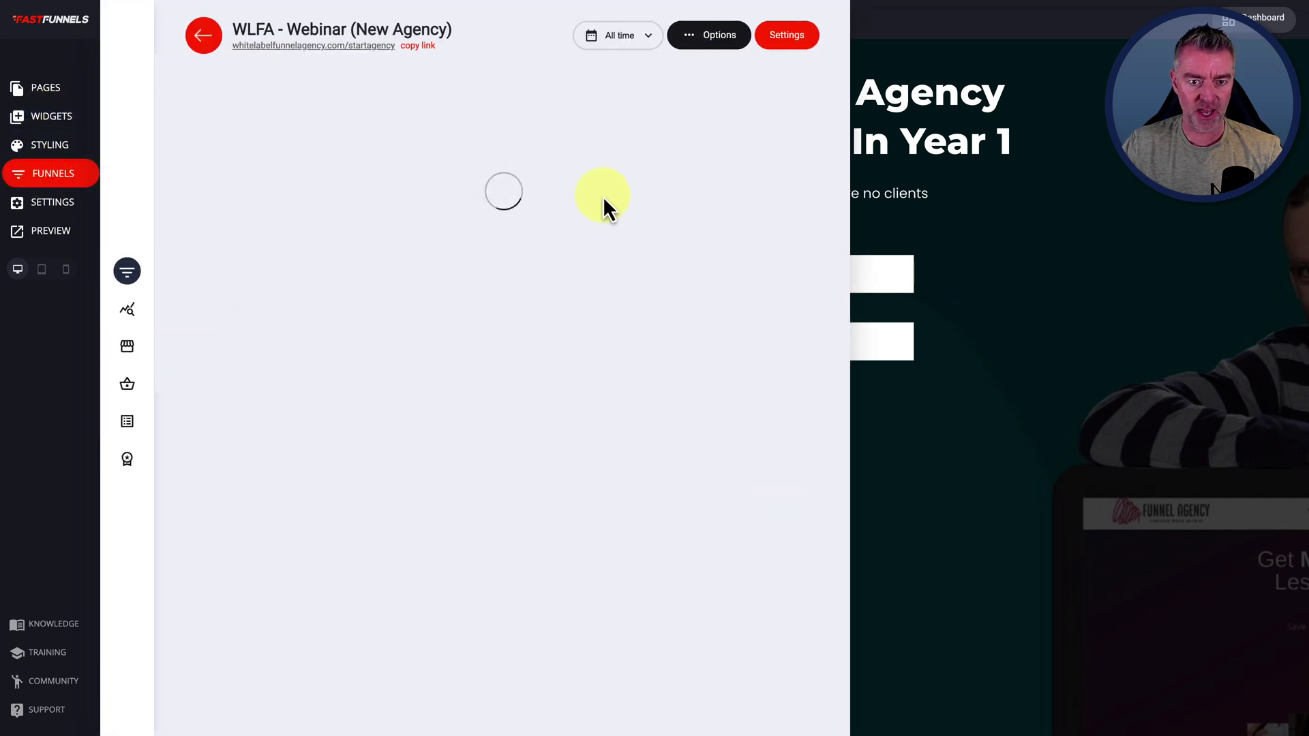
{"action": "left_click", "coordinate": [671, 272]}
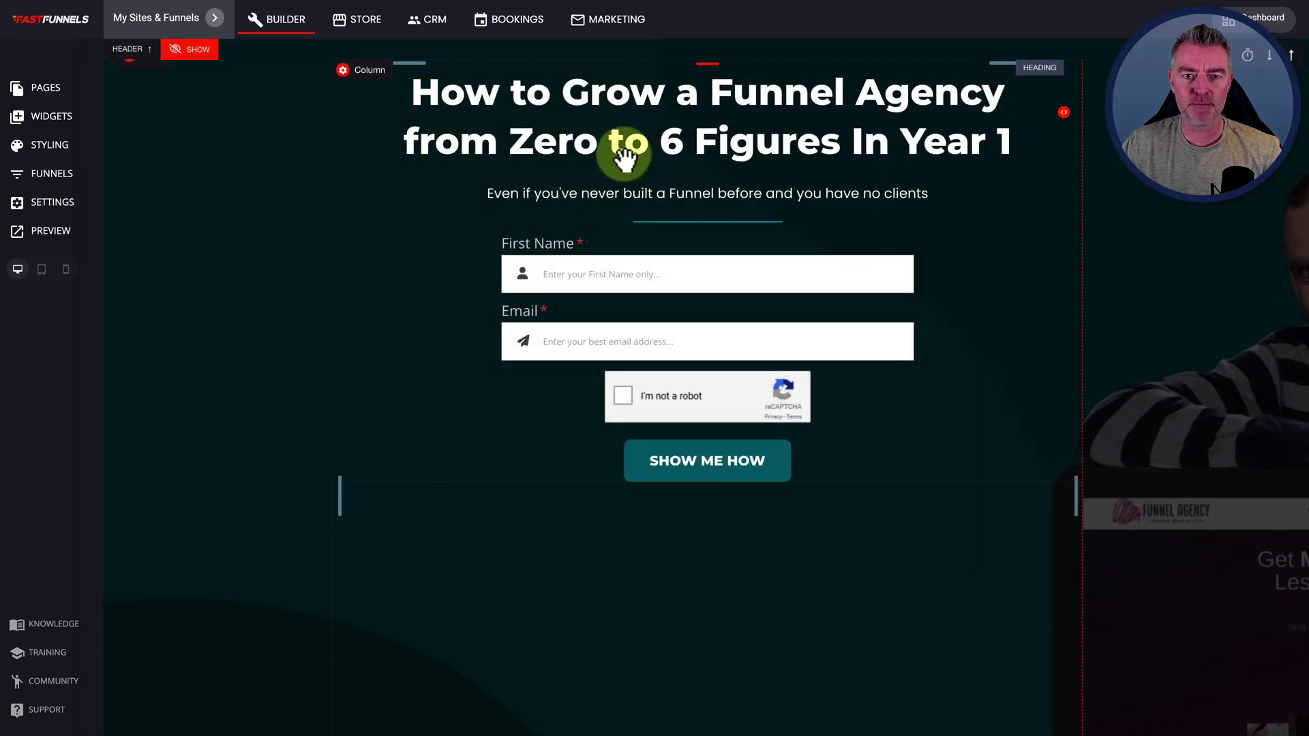
{"action": "left_click", "coordinate": [616, 144]}
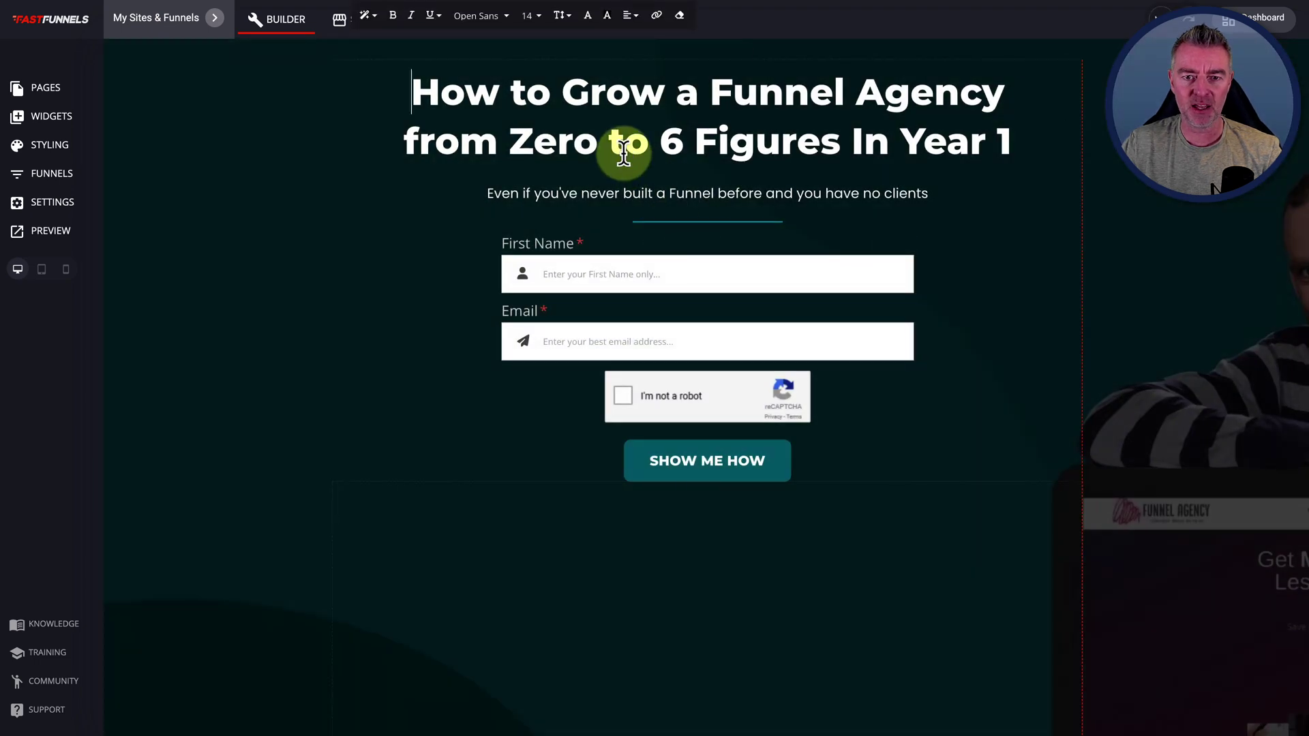
{"action": "key", "text": "ctrl+a"}
{"action": "key", "text": "ctrl+v"}
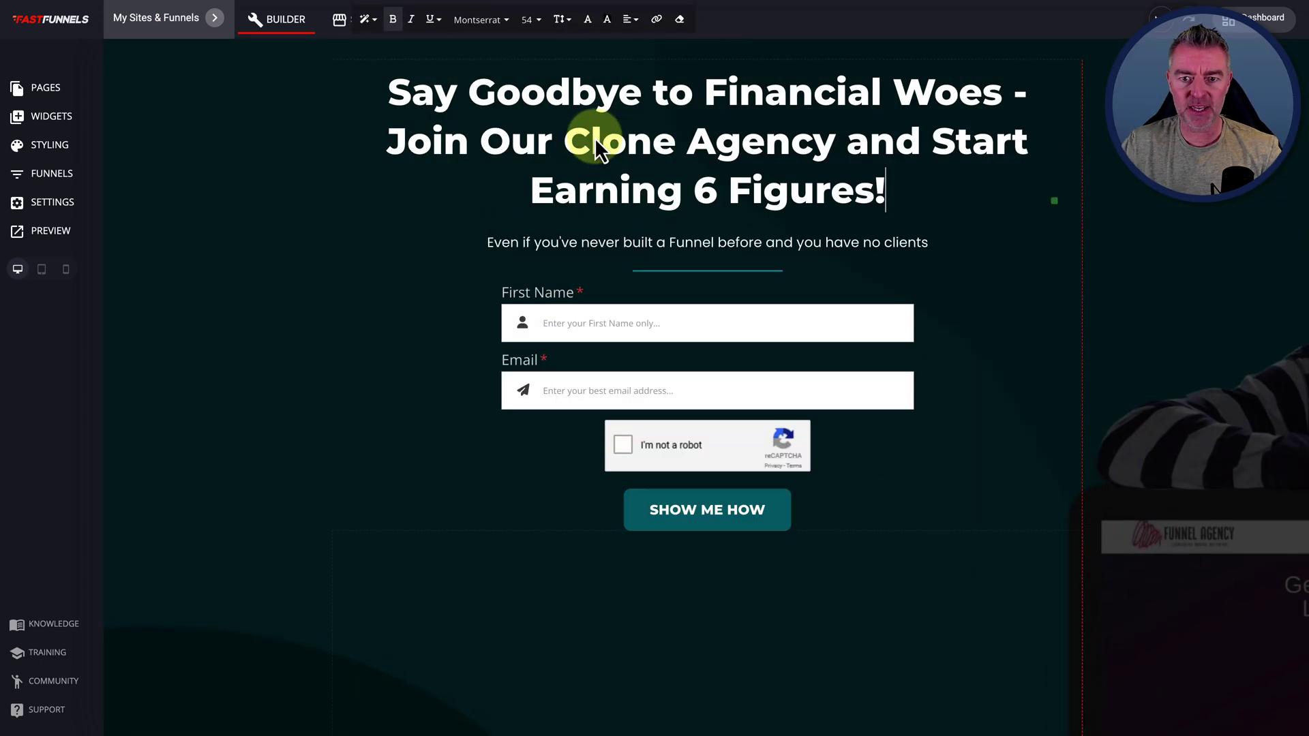
{"action": "left_click", "coordinate": [1182, 407]}
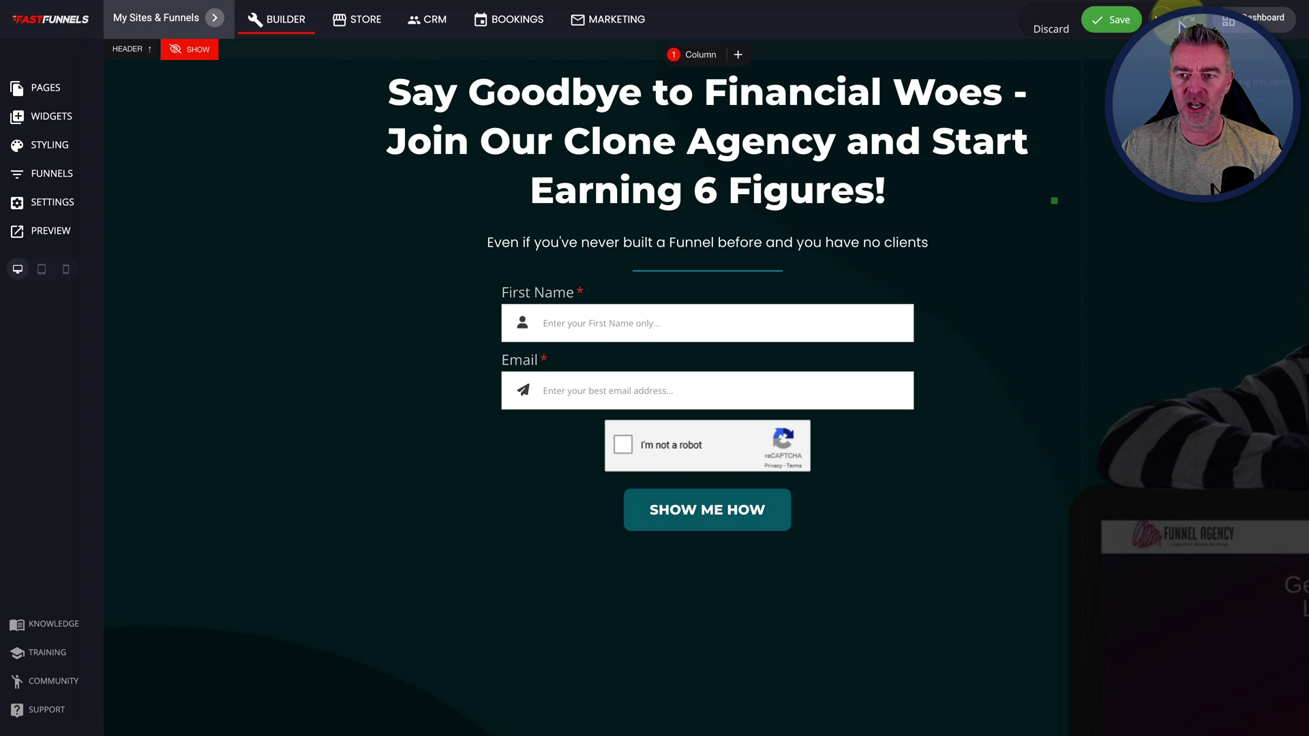
{"action": "left_click", "coordinate": [1112, 20]}
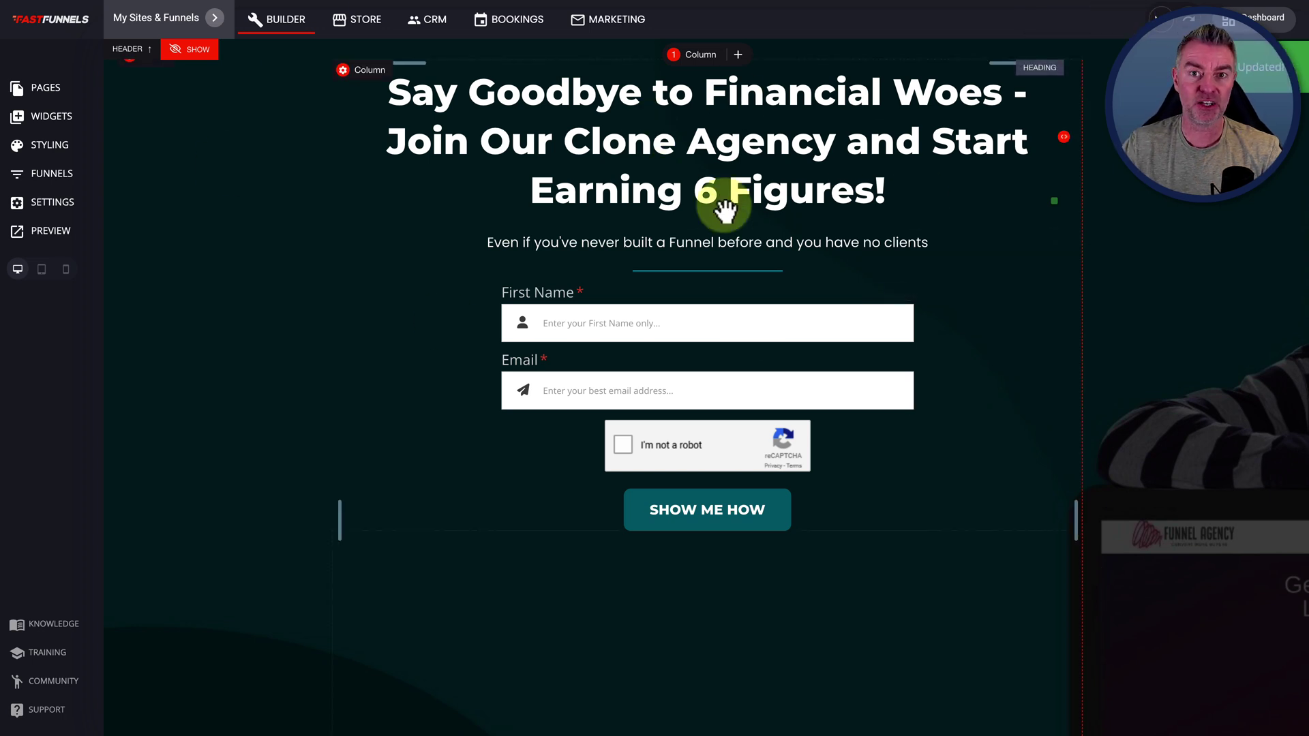
{"action": "left_click", "coordinate": [53, 177]}
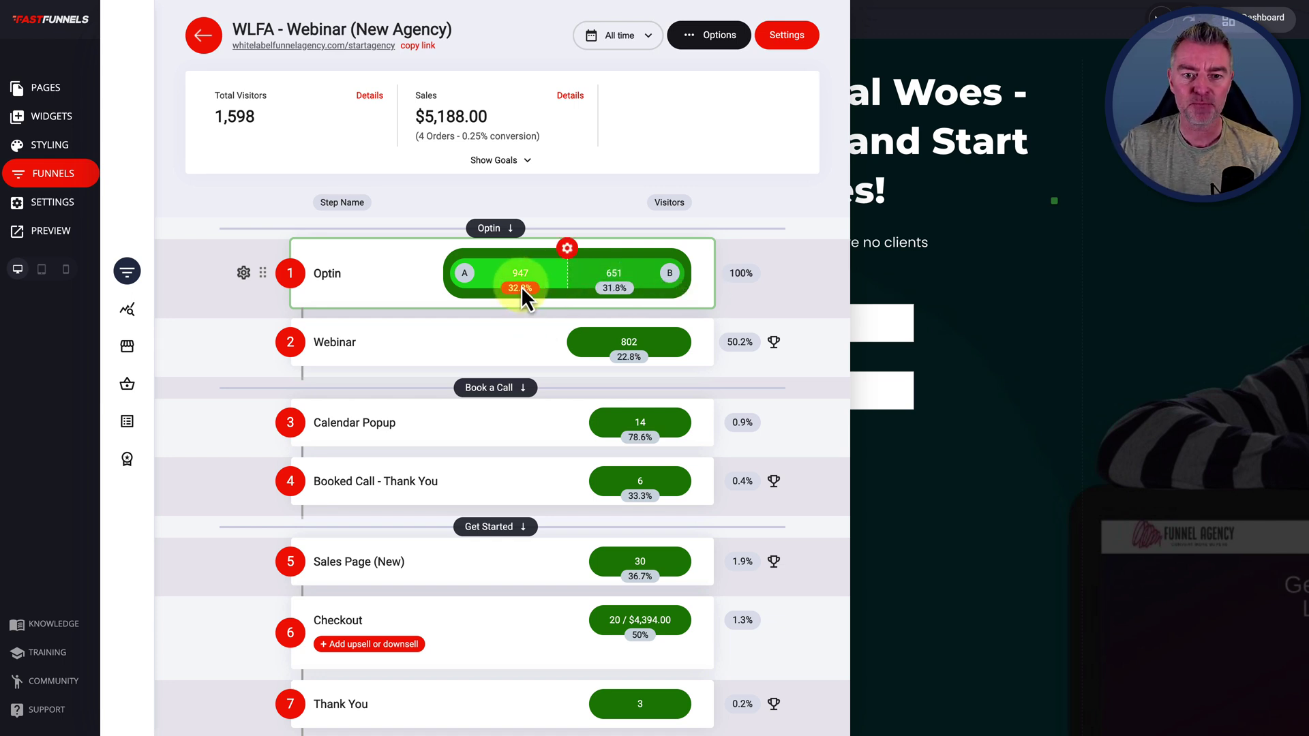
{"action": "left_click", "coordinate": [1004, 277]}
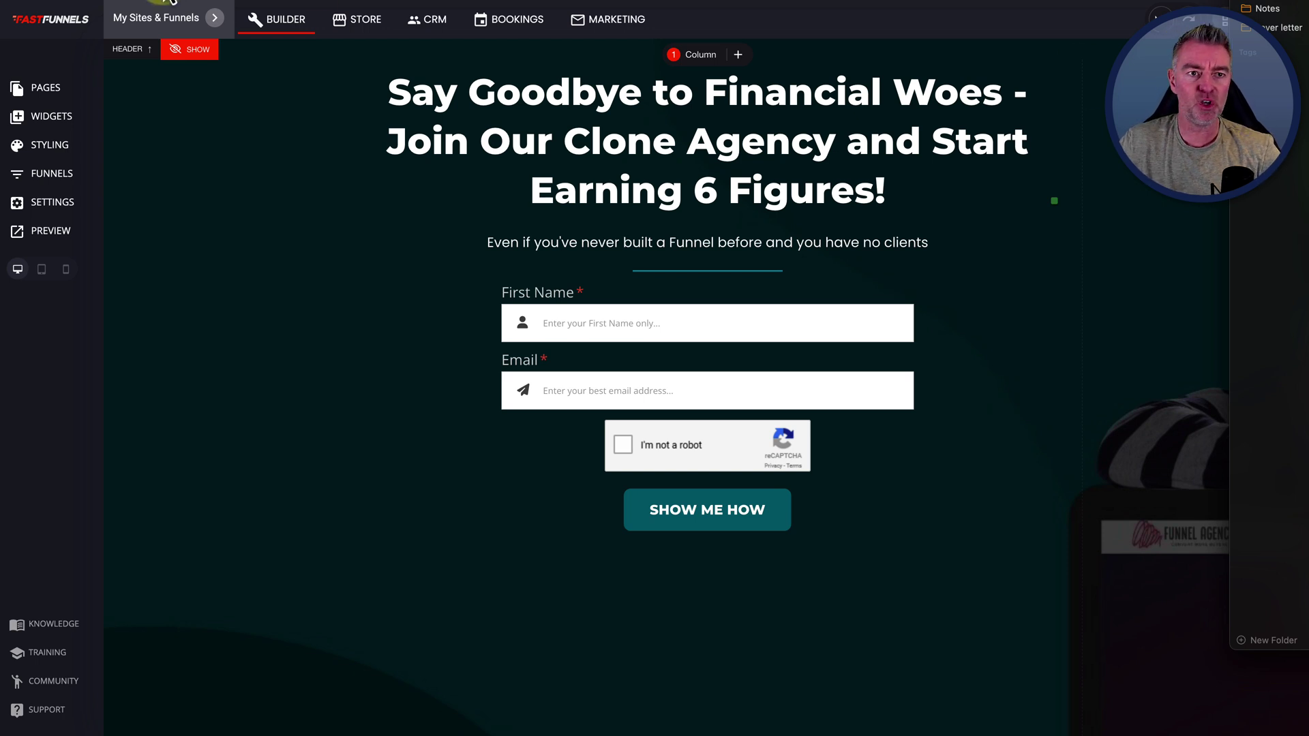
In a new chat, ask for SEO keyword clusters with descriptions for the Fast Funnels platform.
{"action": "key", "text": "super+Tab"}
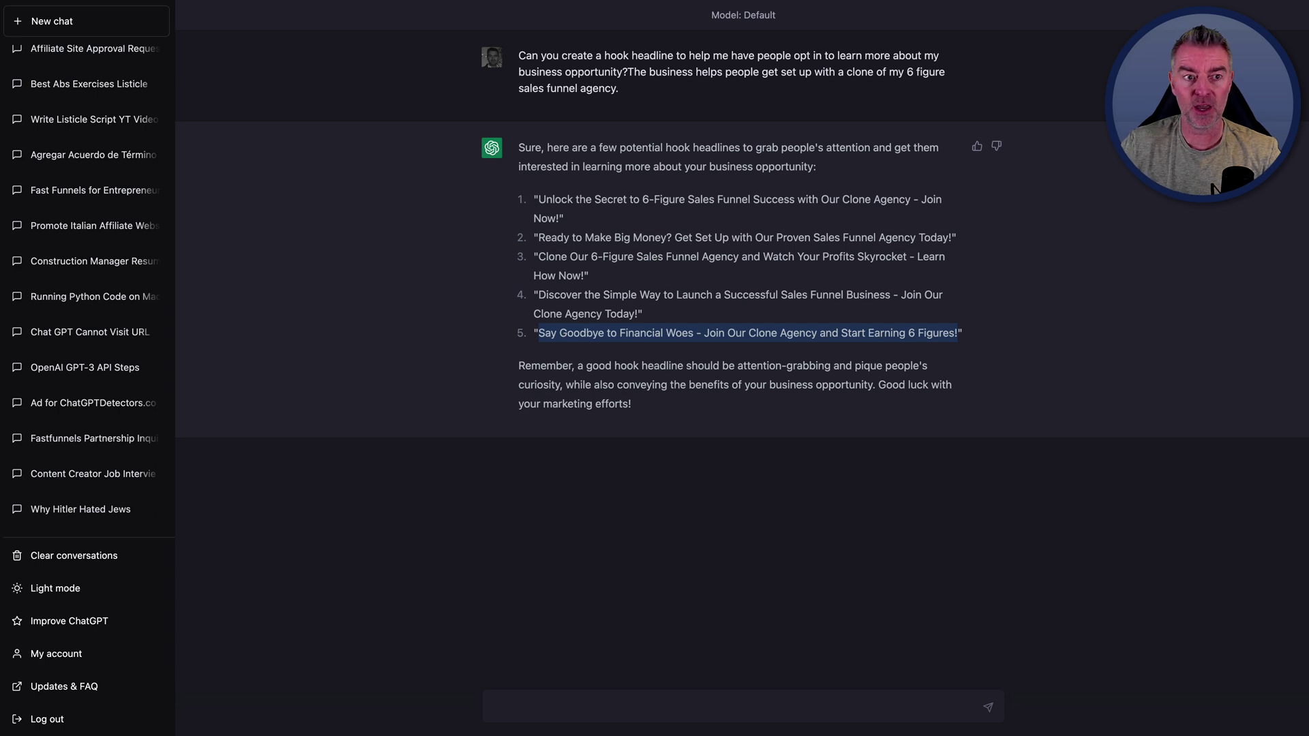
{"action": "left_click", "coordinate": [102, 16]}
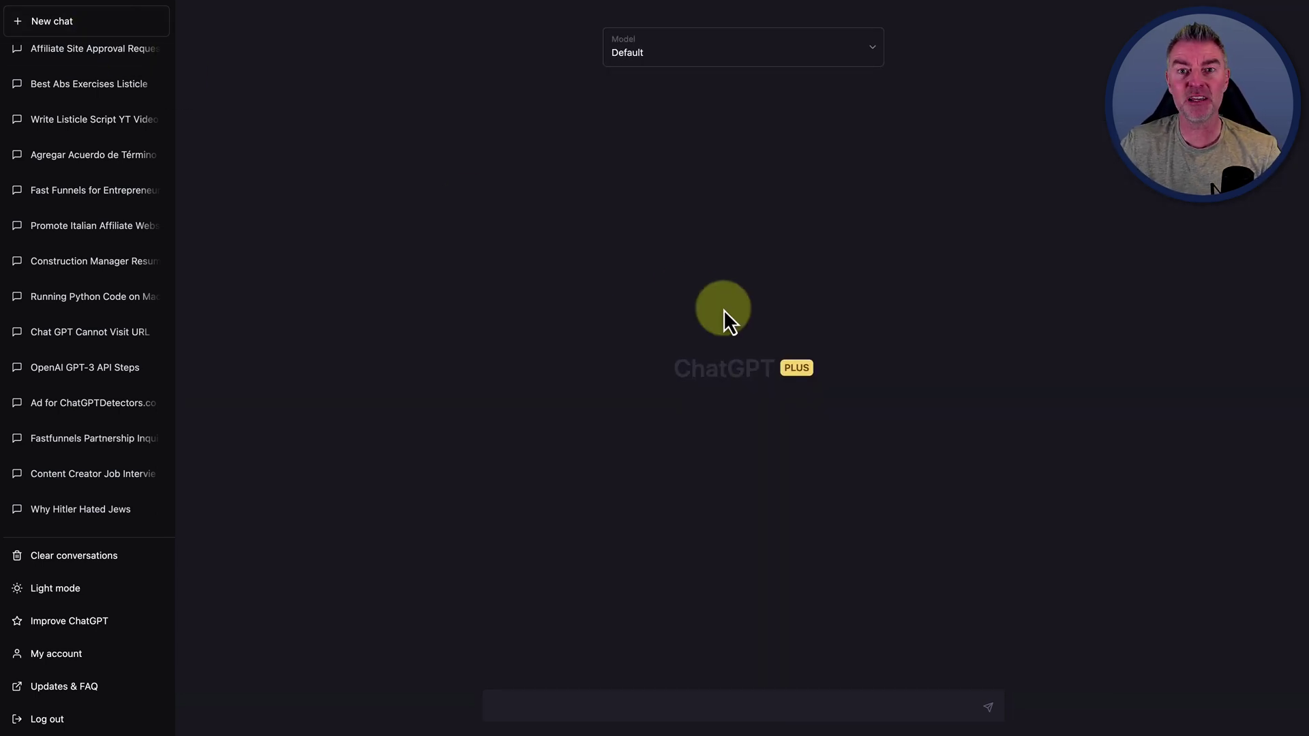
{"action": "left_click", "coordinate": [543, 703]}
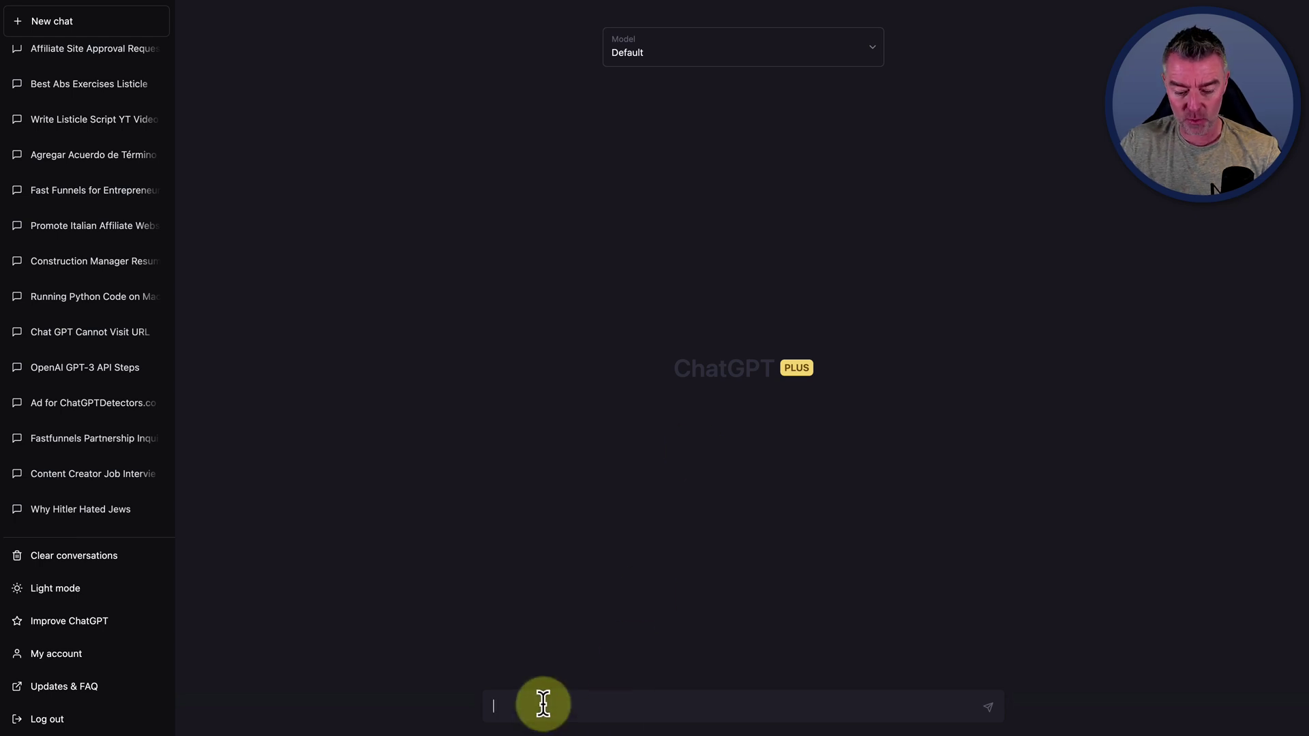
{"action": "type", "text": "Use it to help uncover additional keywords/categories for you to target"}
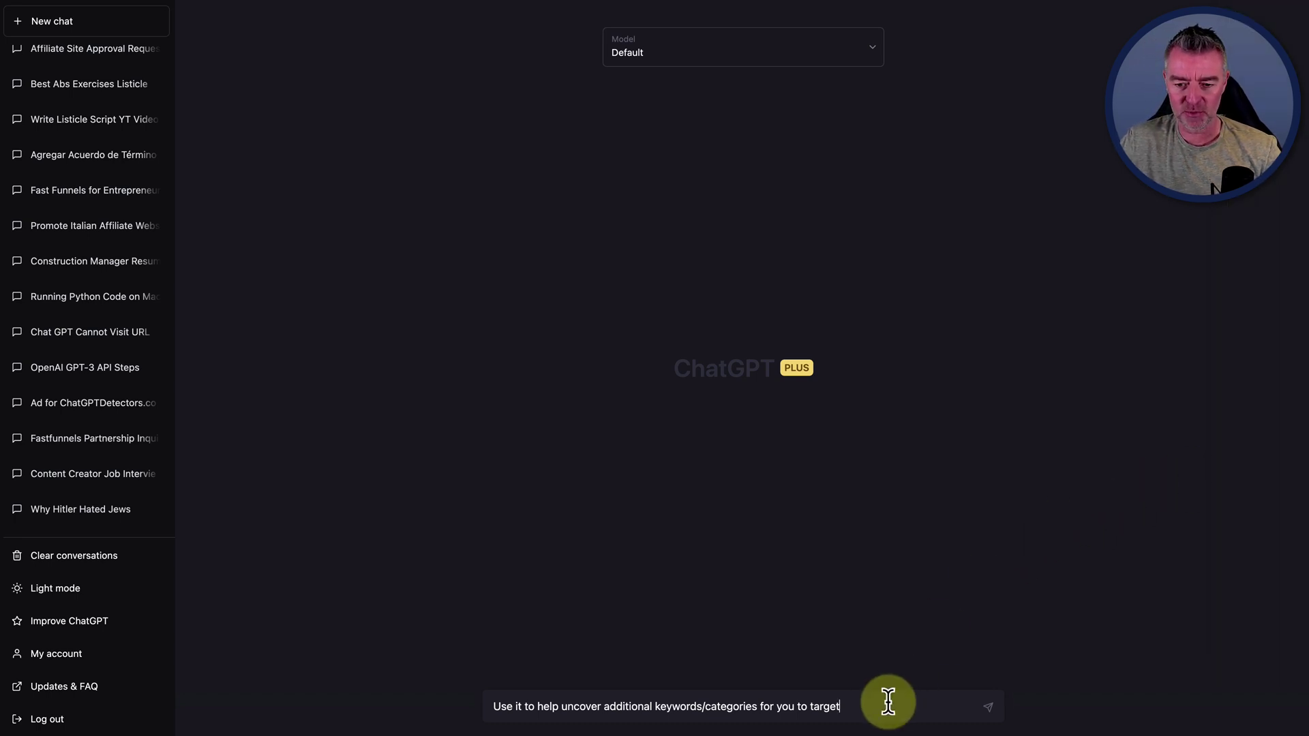
{"action": "left_click_drag", "start_coordinate": [883, 706], "coordinate": [493, 702]}
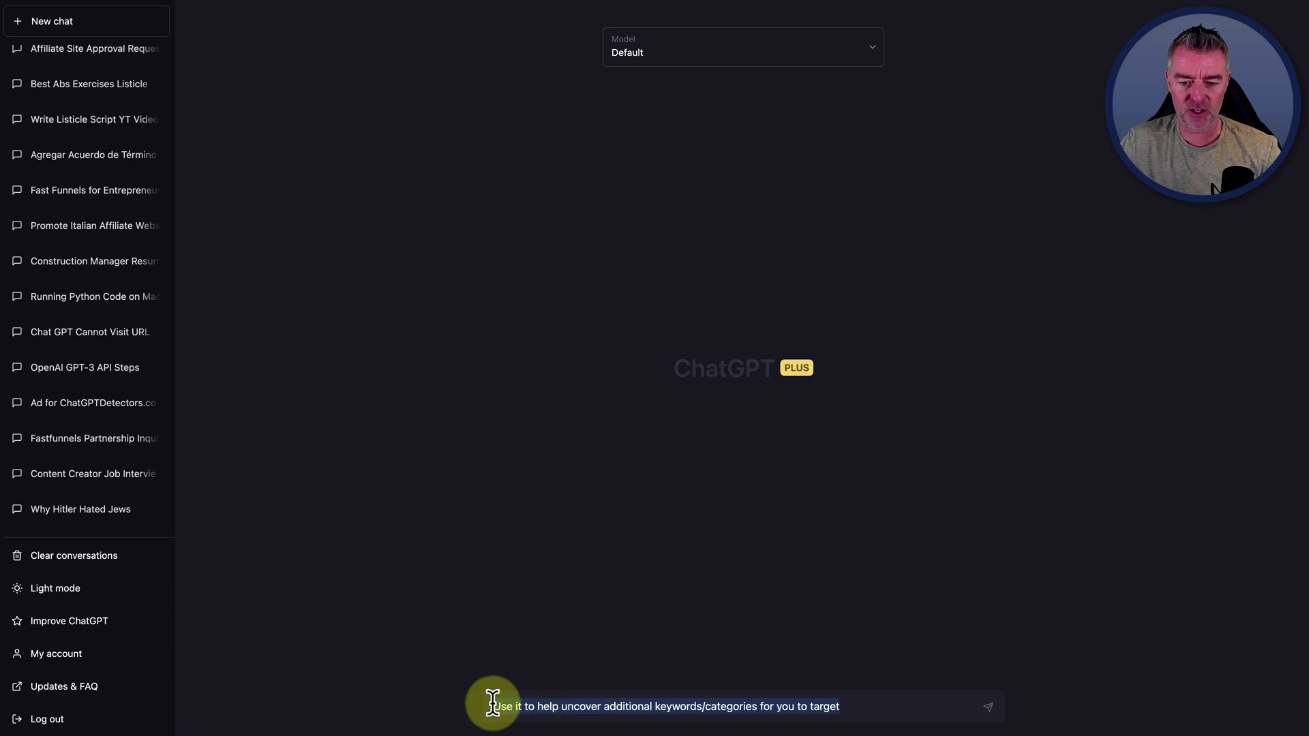
{"action": "type", "text": "I have a software platform called Fast Funnels that helps people run their online business and build sales funnels, websites and e-commerce stores.Can you provide me with 20 keyword clusters for SEO purposes for this business in a table with a brief description of why each keyword cluster would be good to target?"}
{"action": "key", "text": "Return"}
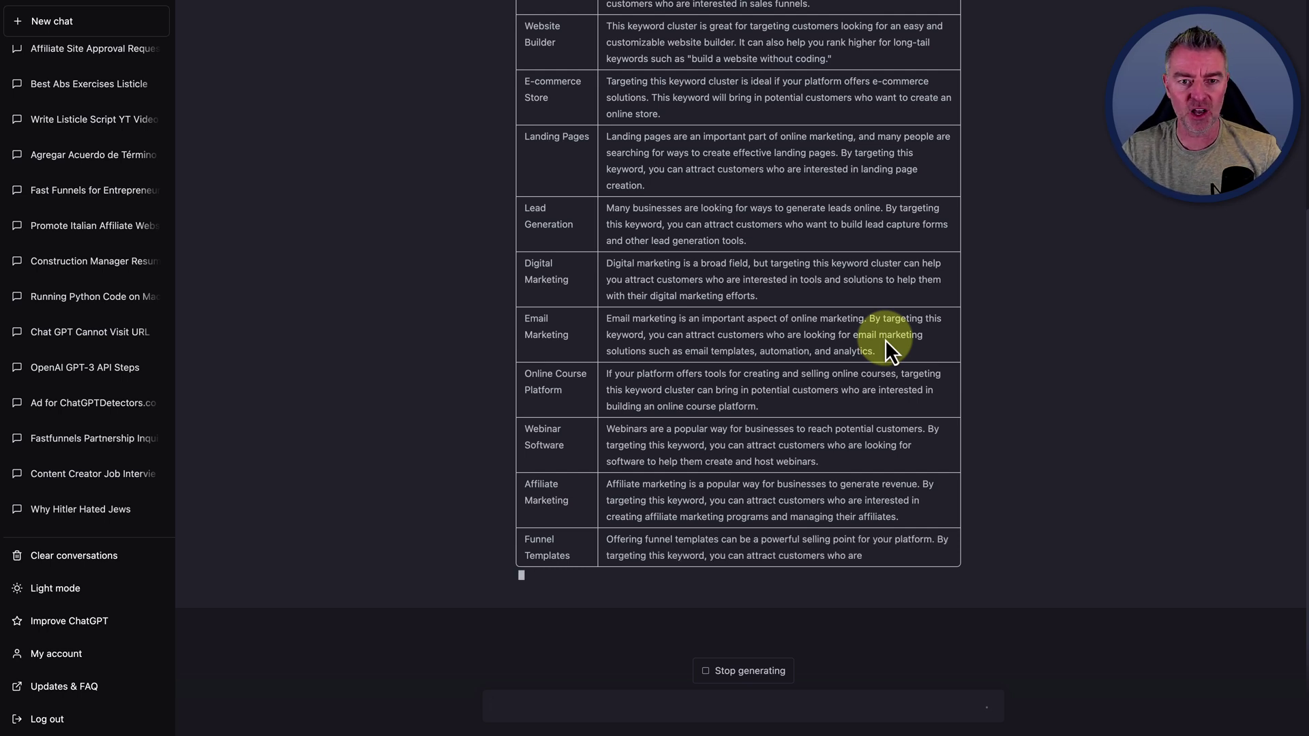
{"action": "scroll", "coordinate": [900, 150], "scroll_direction": "up", "scroll_amount": 2}
{"action": "scroll", "coordinate": [899, 150], "scroll_direction": "up", "scroll_amount": 1}
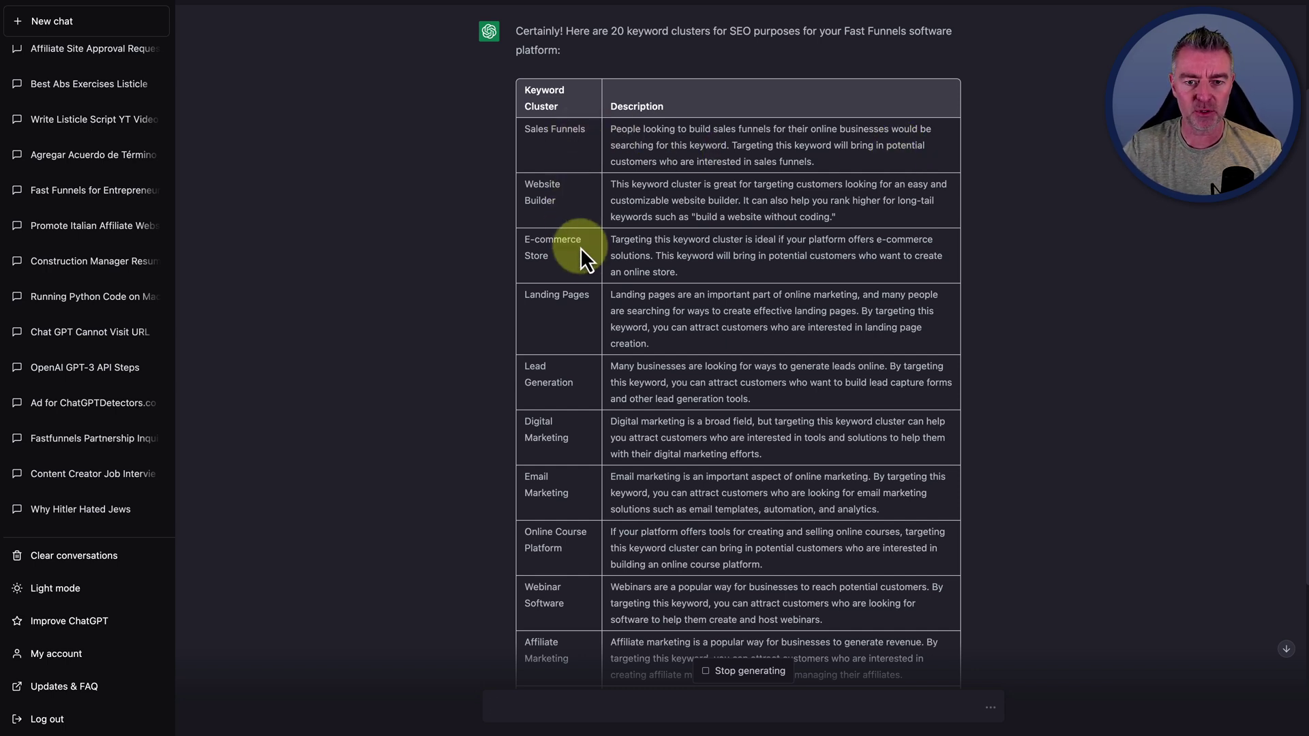
{"action": "scroll", "coordinate": [582, 255], "scroll_direction": "down", "scroll_amount": 2}
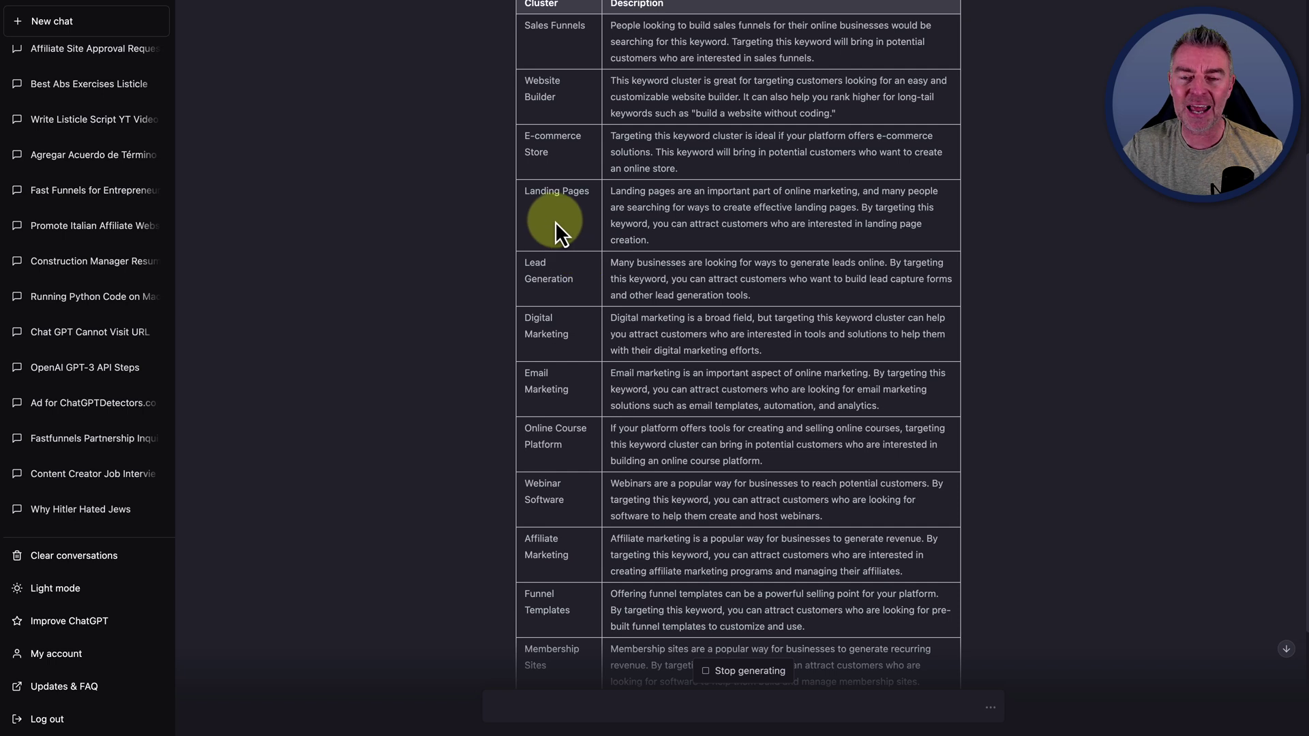
{"action": "scroll", "coordinate": [570, 322], "scroll_direction": "down", "scroll_amount": 2}
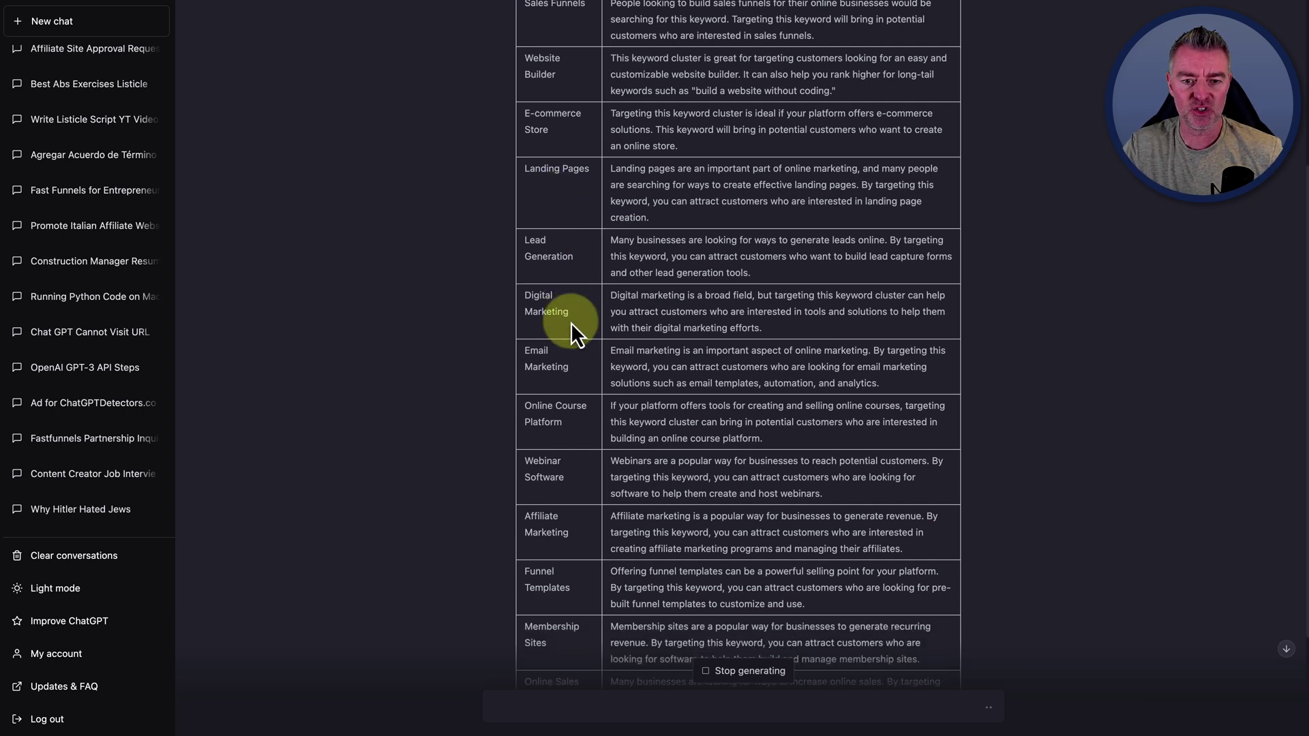
{"action": "scroll", "coordinate": [583, 341], "scroll_direction": "down", "scroll_amount": 3}
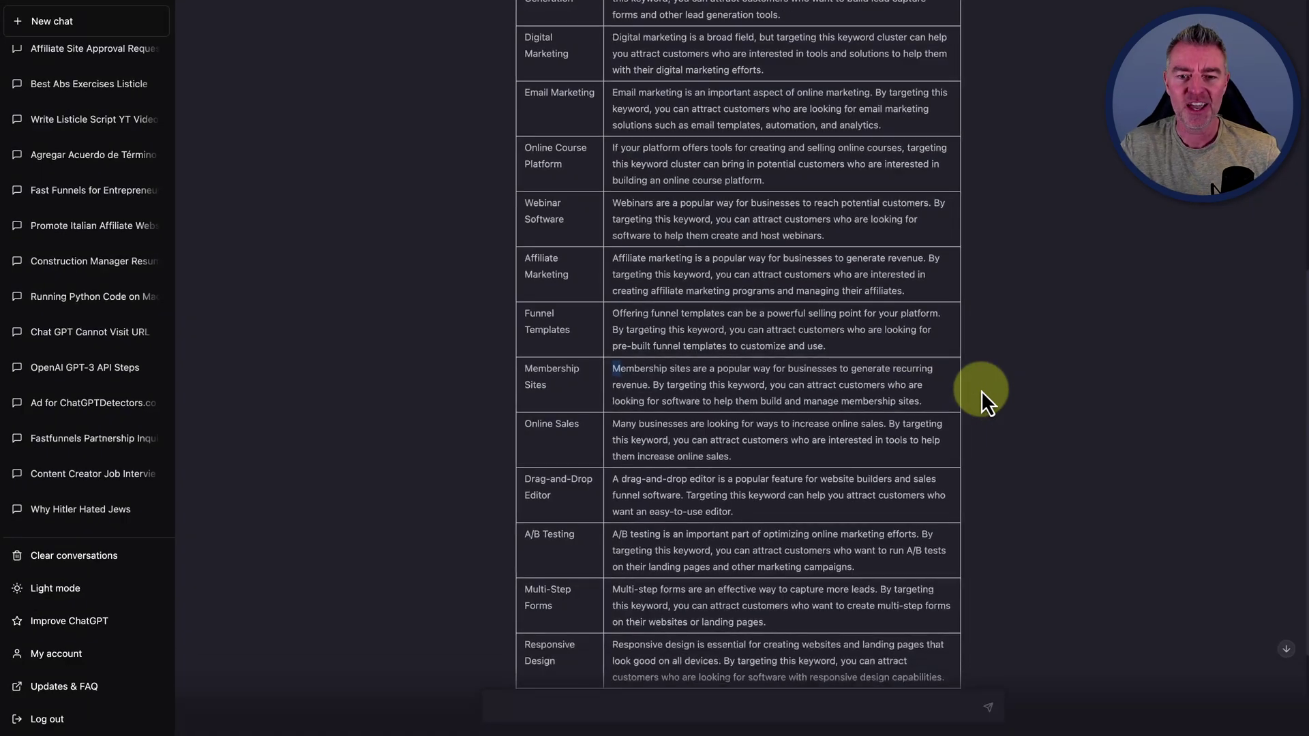
{"action": "scroll", "coordinate": [980, 391], "scroll_direction": "down", "scroll_amount": 3}
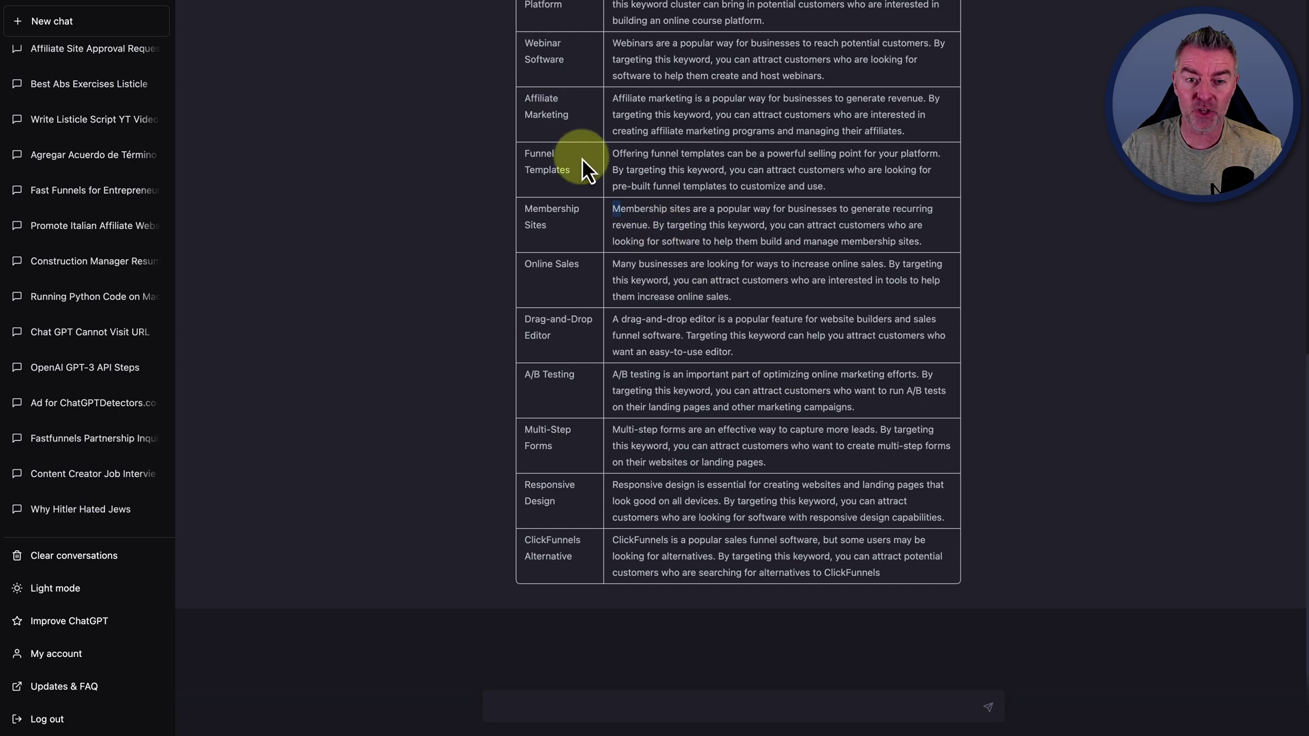
{"action": "scroll", "coordinate": [582, 158], "scroll_direction": "up", "scroll_amount": 2}
{"action": "scroll", "coordinate": [585, 184], "scroll_direction": "up", "scroll_amount": 1}
{"action": "scroll", "coordinate": [574, 243], "scroll_direction": "up", "scroll_amount": 2}
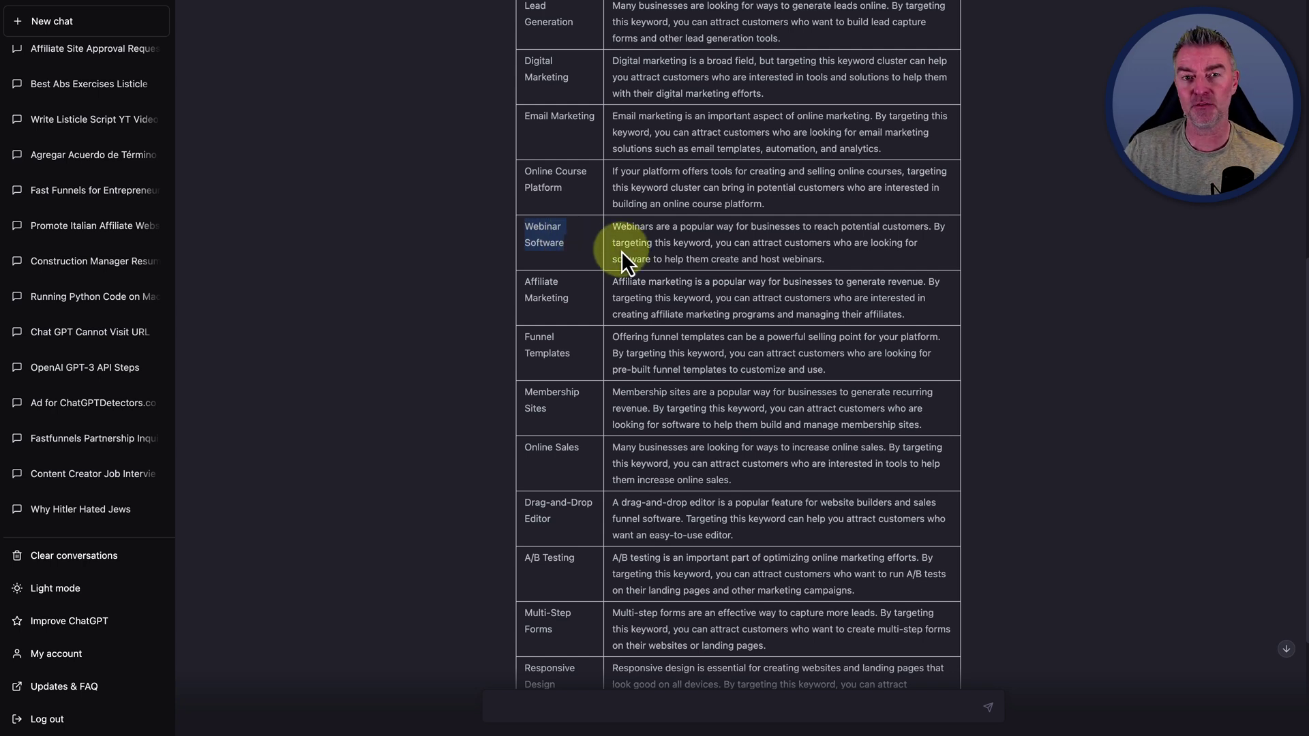
{"action": "scroll", "coordinate": [620, 251], "scroll_direction": "up", "scroll_amount": 2}
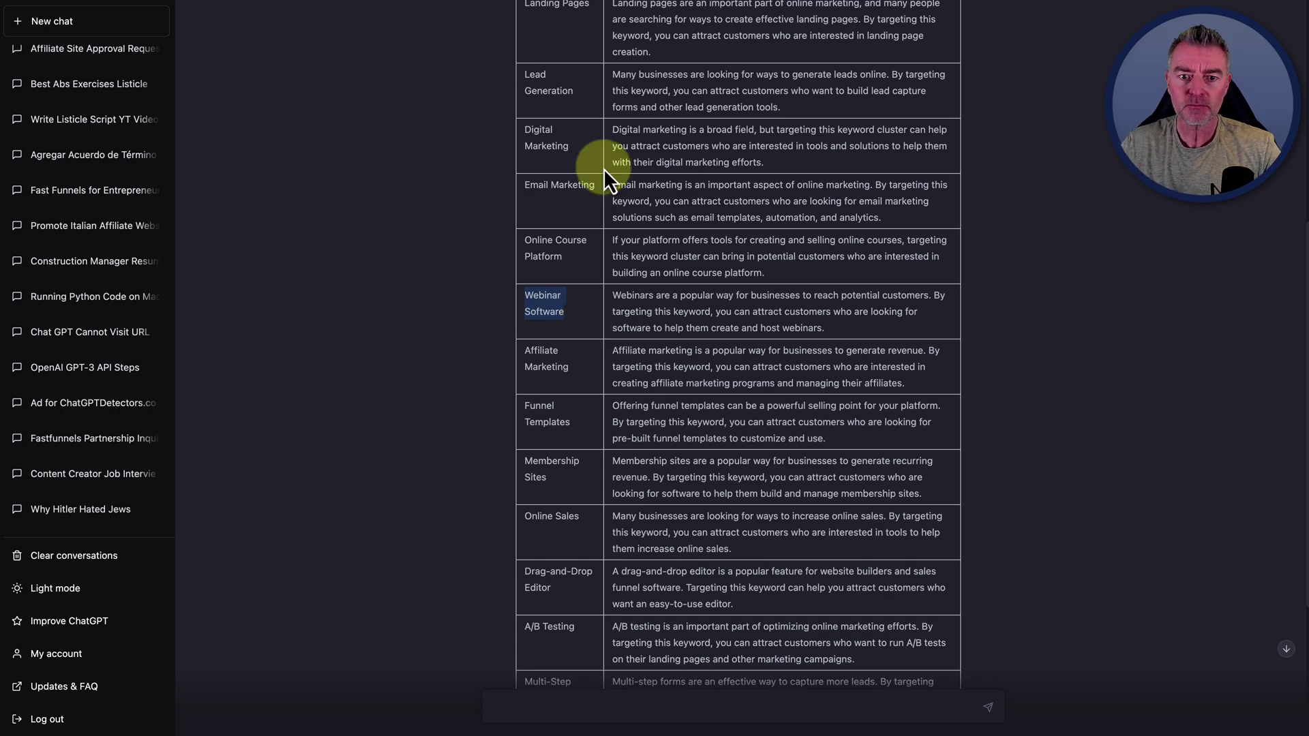
{"action": "left_click", "coordinate": [672, 137]}
{"action": "scroll", "coordinate": [673, 139], "scroll_direction": "up", "scroll_amount": 3}
{"action": "scroll", "coordinate": [675, 143], "scroll_direction": "up", "scroll_amount": 2}
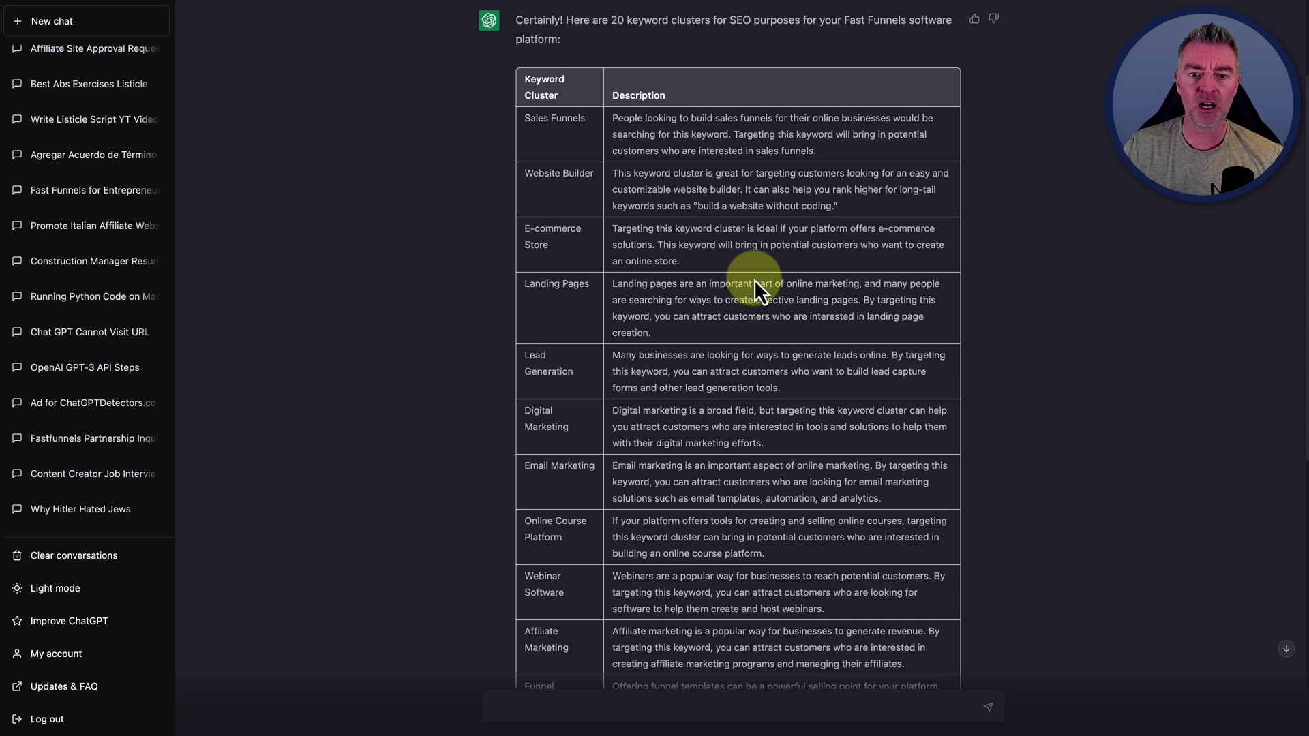
{"action": "scroll", "coordinate": [756, 290], "scroll_direction": "down", "scroll_amount": 3}
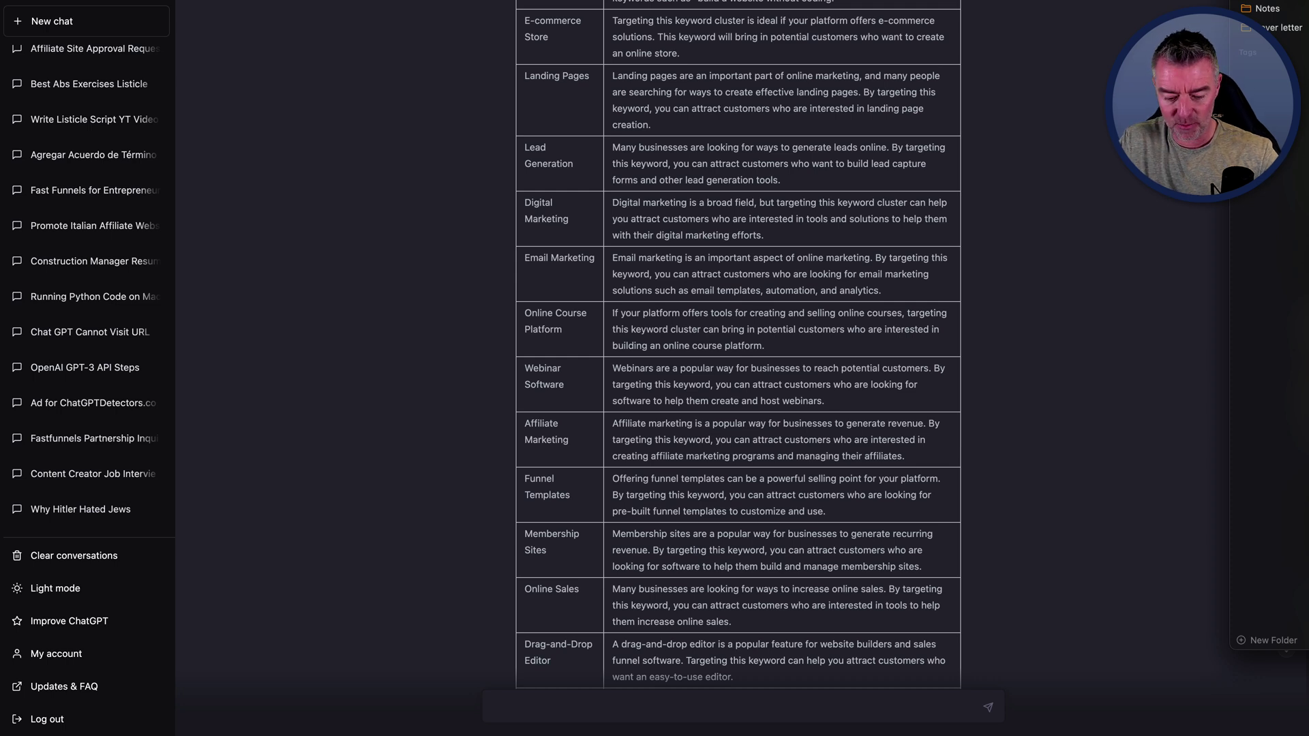
In a new chat, request a basic Microsoft Excel course outline for small business owners.
{"action": "left_click", "coordinate": [98, 28]}
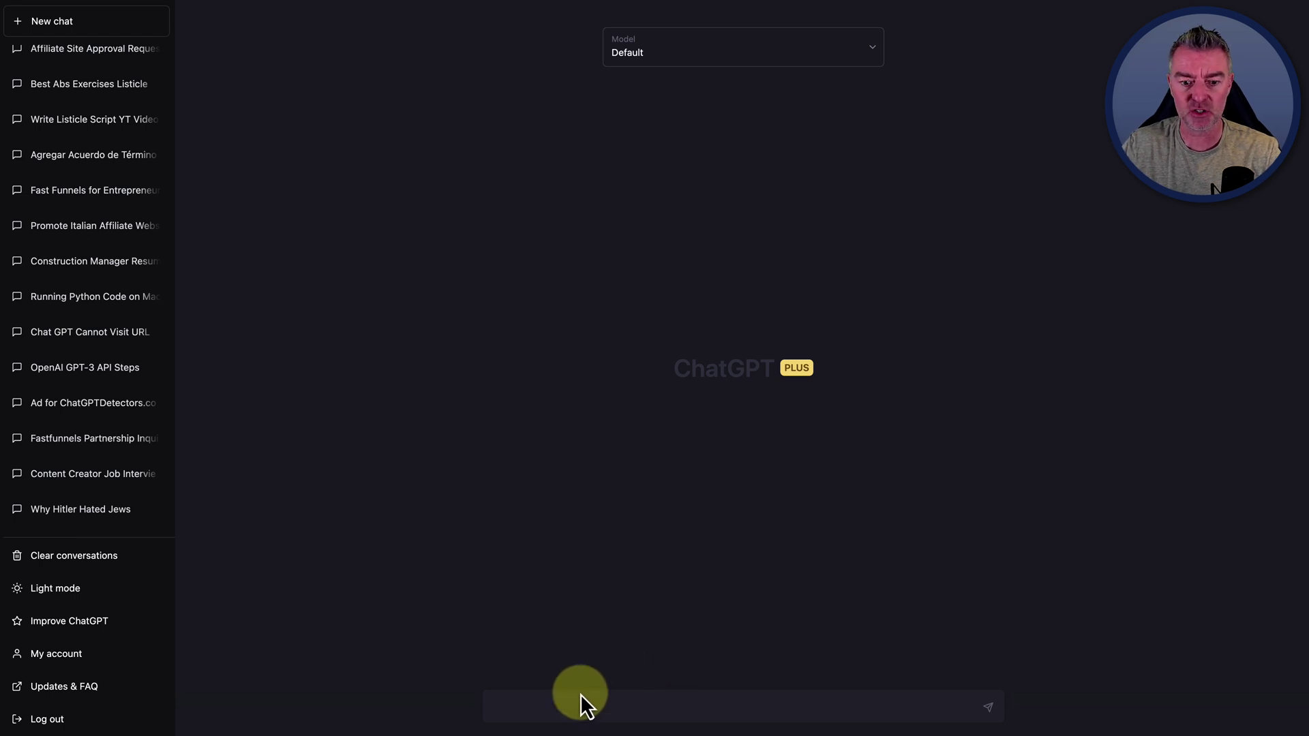
{"action": "left_click", "coordinate": [564, 704]}
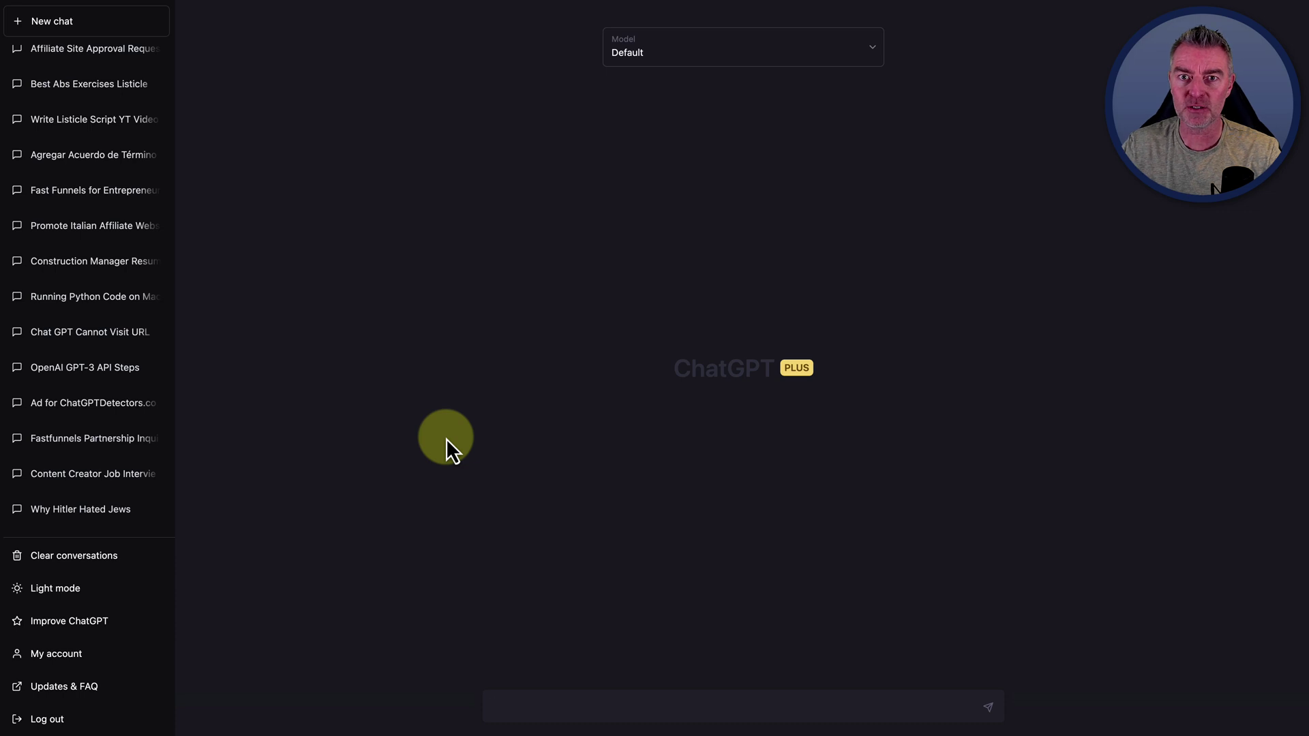
{"action": "type", "text": "Can you give me an outline for a course that would teach people how to become successful at the basic use of Microsoft Excel for small business owners?"}
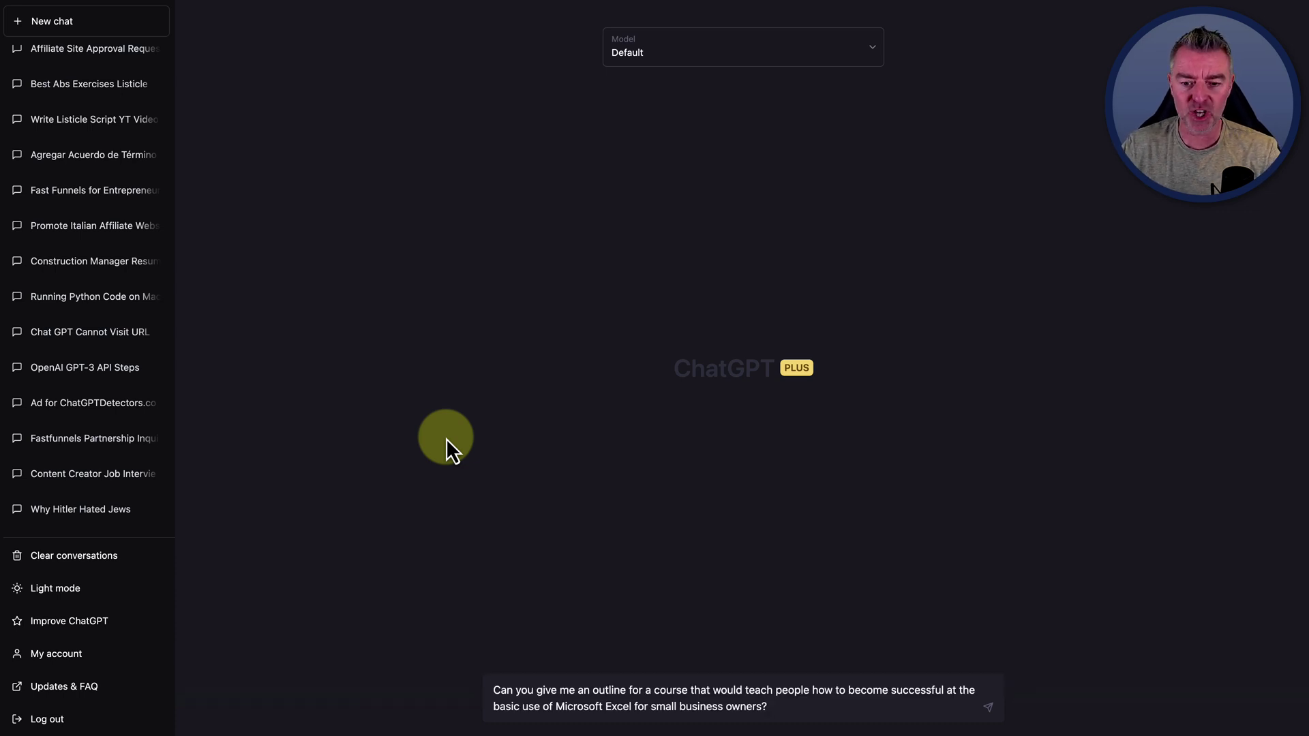
{"action": "left_click", "coordinate": [989, 708]}
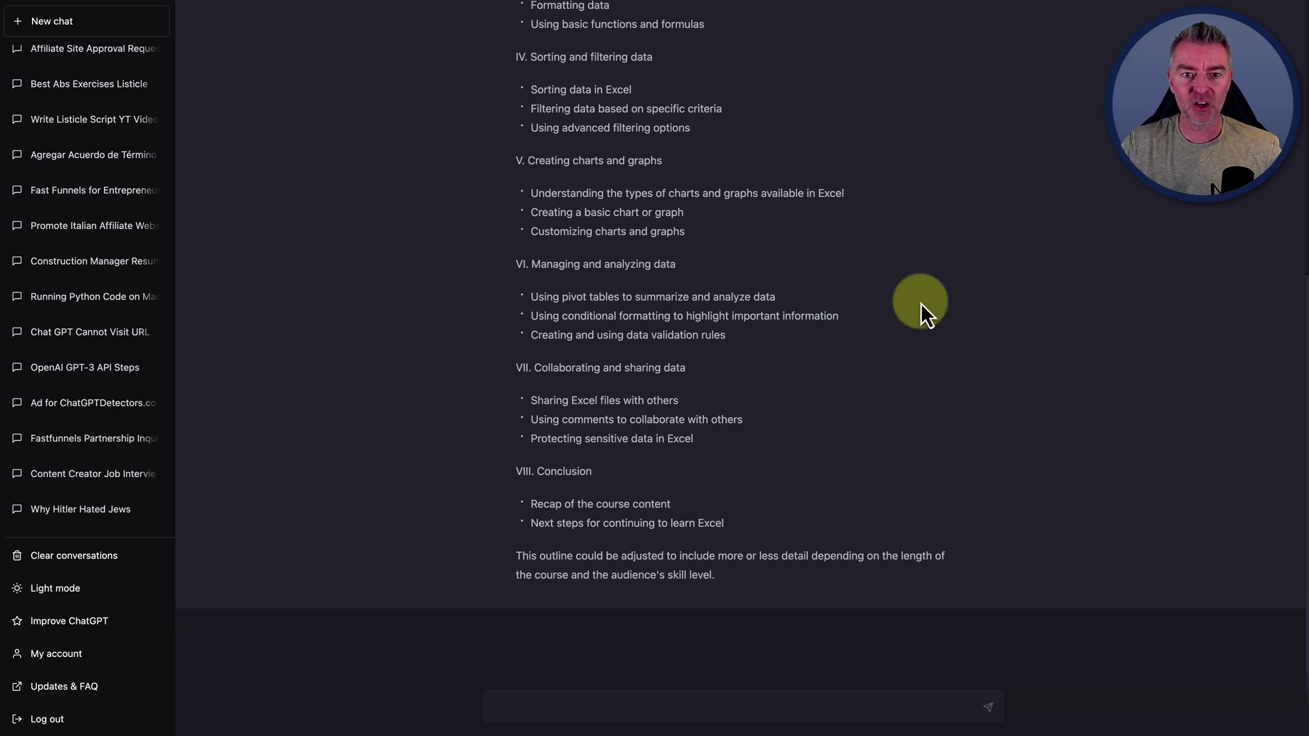
{"action": "scroll", "coordinate": [920, 303], "scroll_direction": "up", "scroll_amount": 6}
{"action": "scroll", "coordinate": [920, 303], "scroll_direction": "down", "scroll_amount": 1}
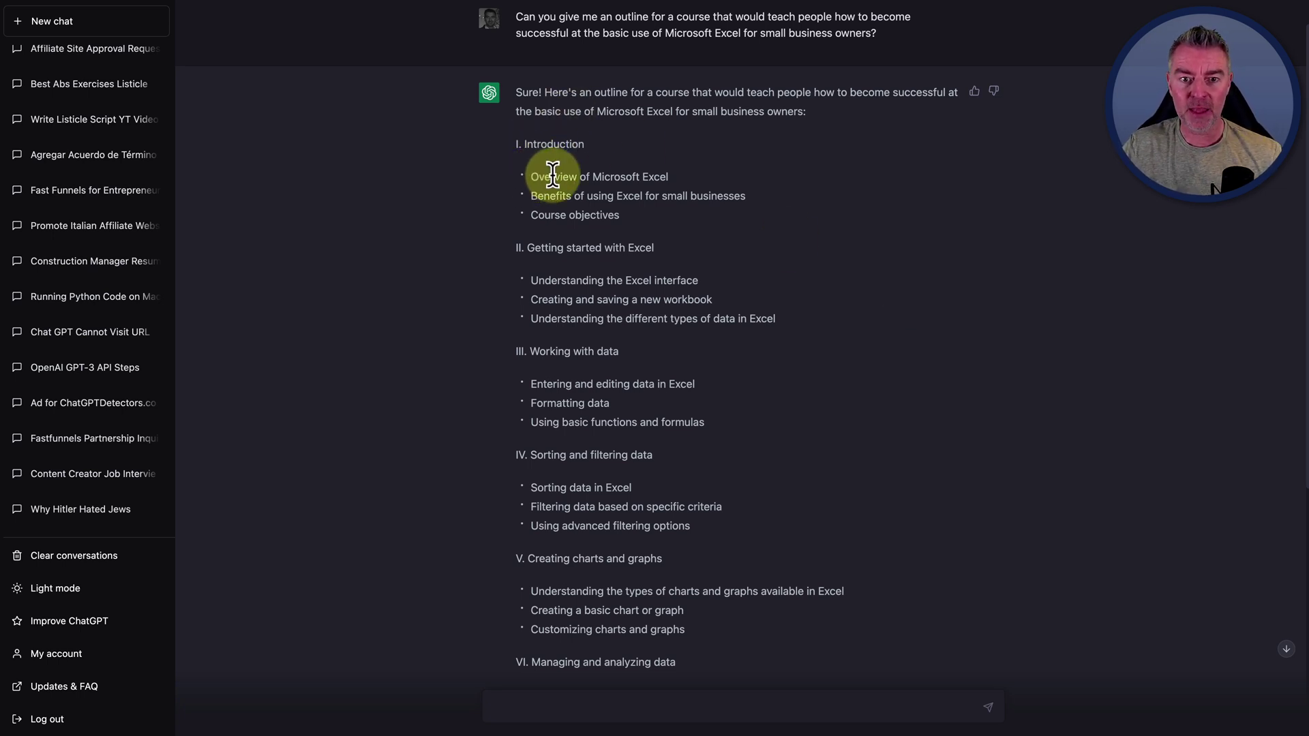
{"action": "scroll", "coordinate": [878, 316], "scroll_direction": "down", "scroll_amount": 1}
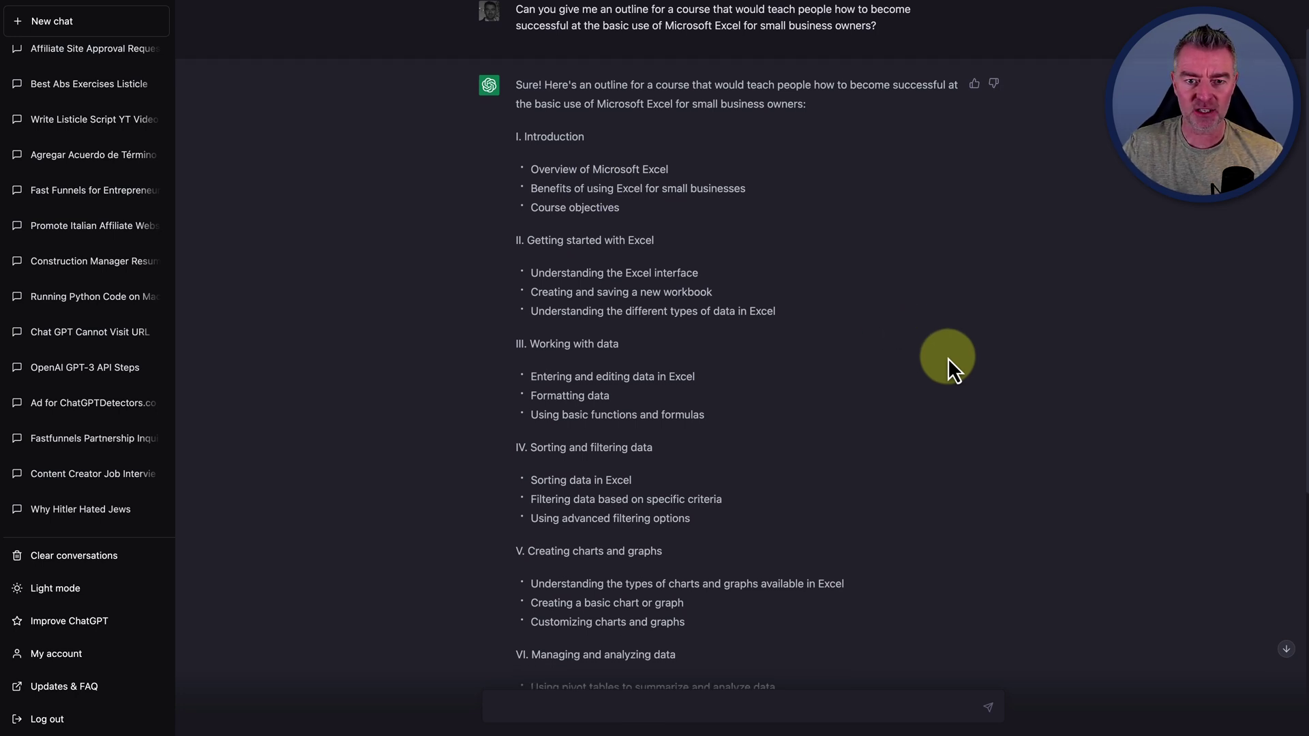
{"action": "scroll", "coordinate": [948, 358], "scroll_direction": "down", "scroll_amount": 3}
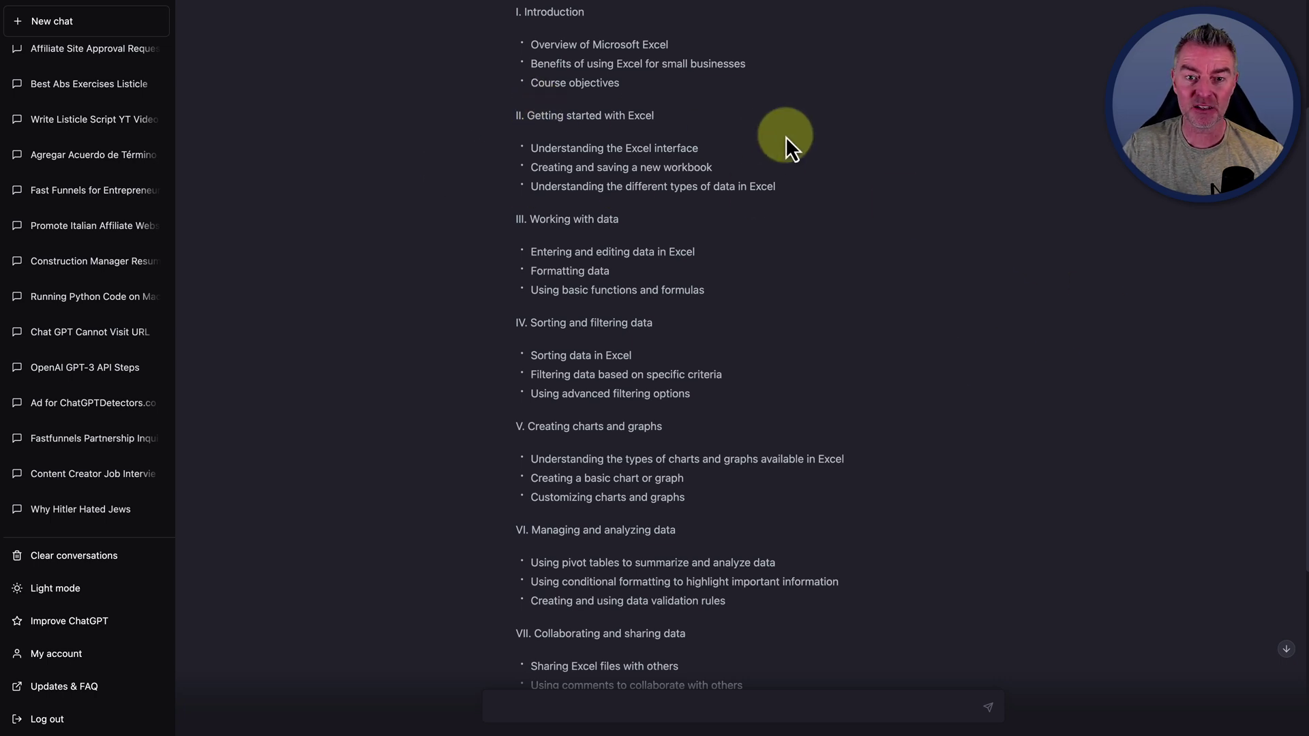
{"action": "scroll", "coordinate": [650, 351], "scroll_direction": "down", "scroll_amount": 1}
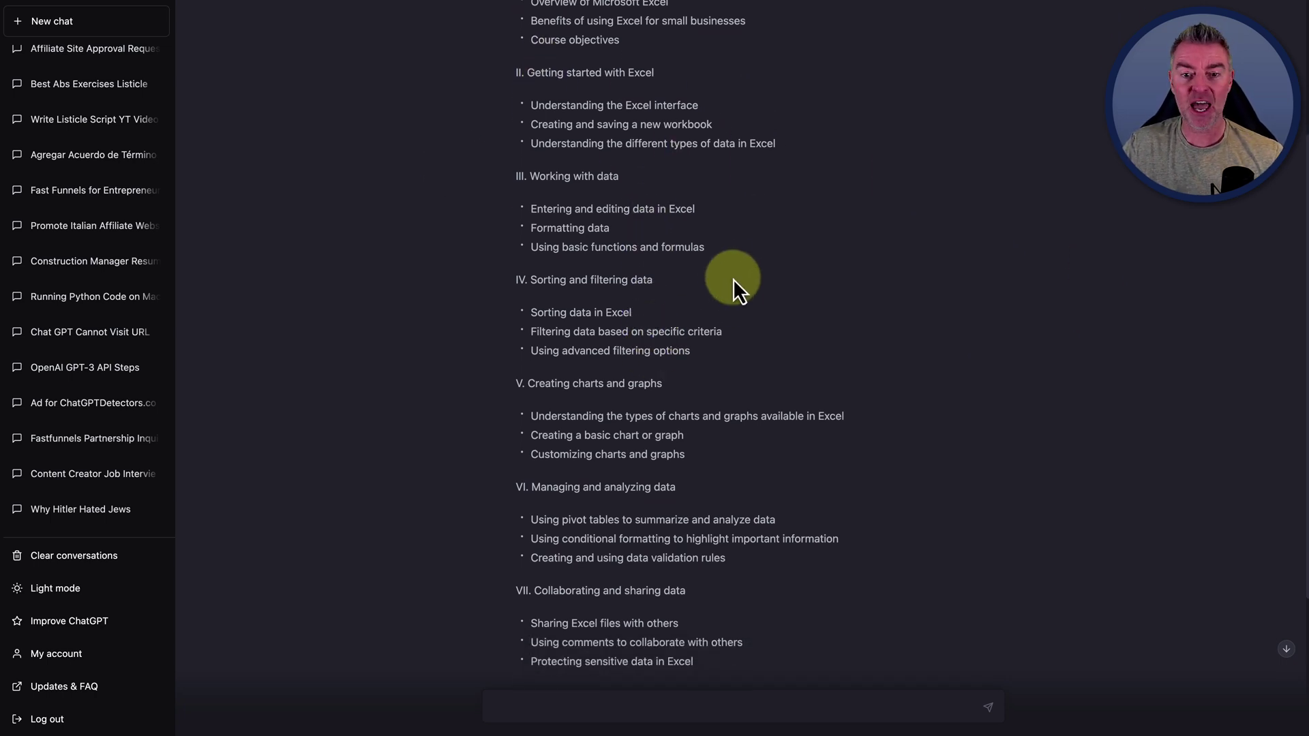
{"action": "scroll", "coordinate": [717, 257], "scroll_direction": "down", "scroll_amount": 5}
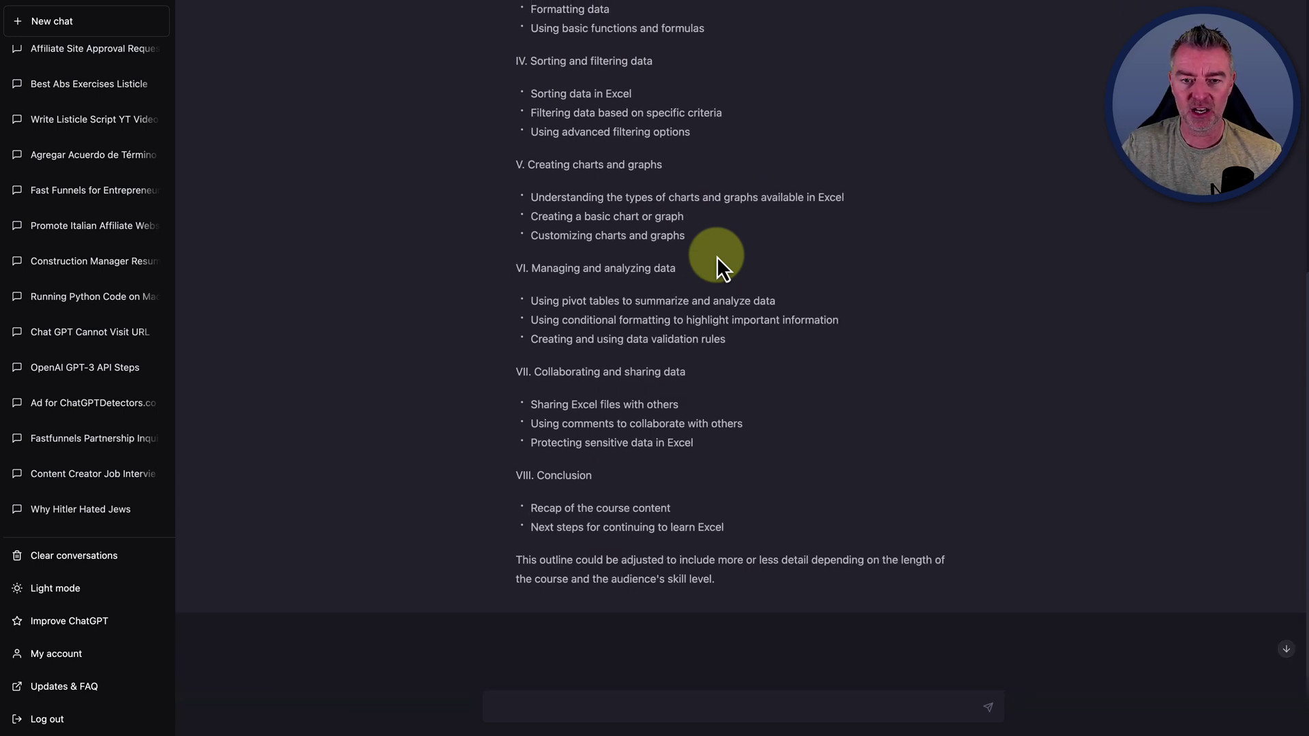
{"action": "scroll", "coordinate": [717, 256], "scroll_direction": "up", "scroll_amount": 10}
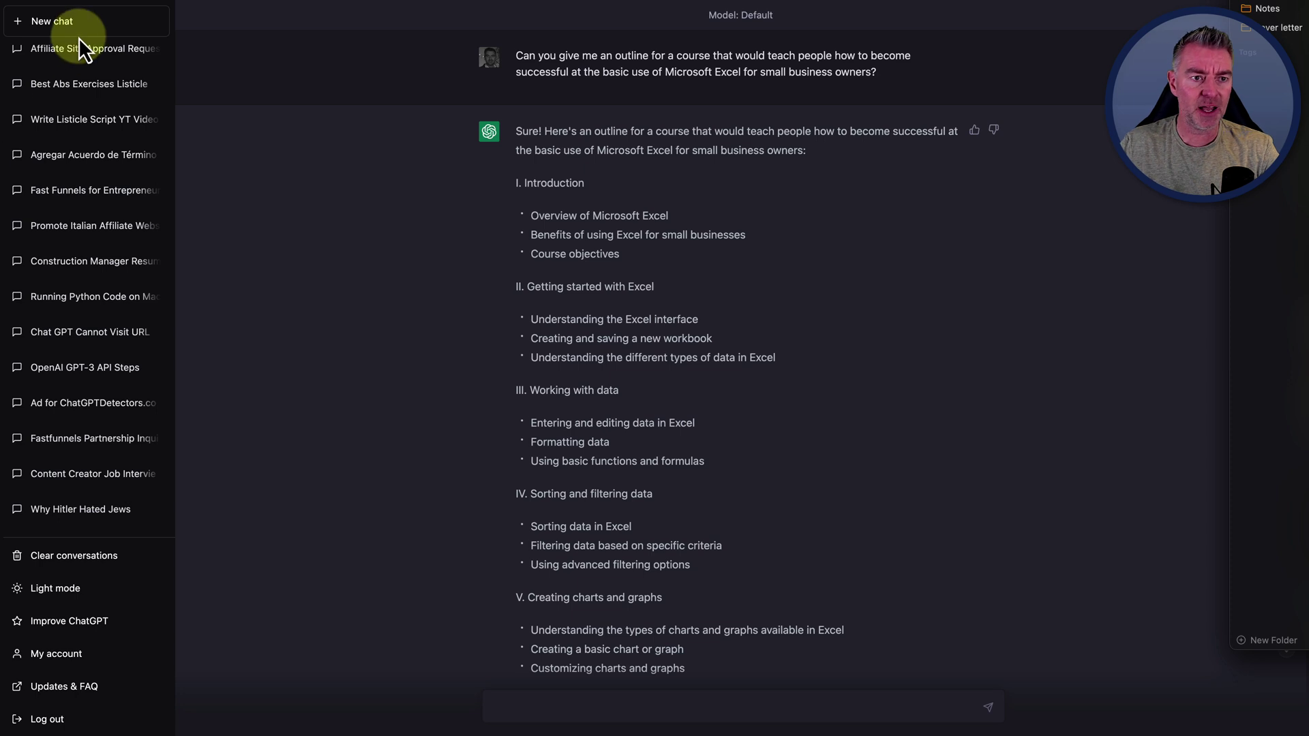
Draft a new-chat prompt for a 5-email acne sequence promoting the 'Spotless' treatment.
{"action": "left_click", "coordinate": [62, 21]}
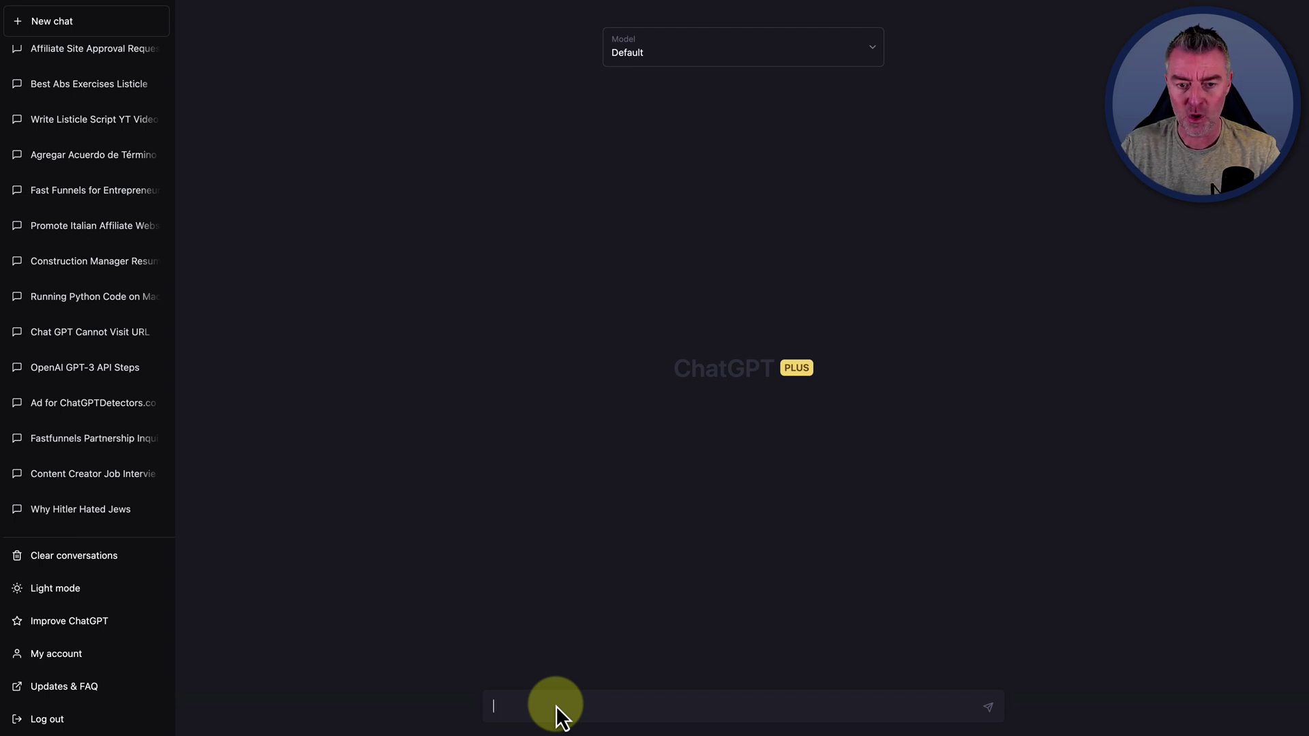
{"action": "type", "text": "Create email sequences that offer value and have a CTA to buy your product."}
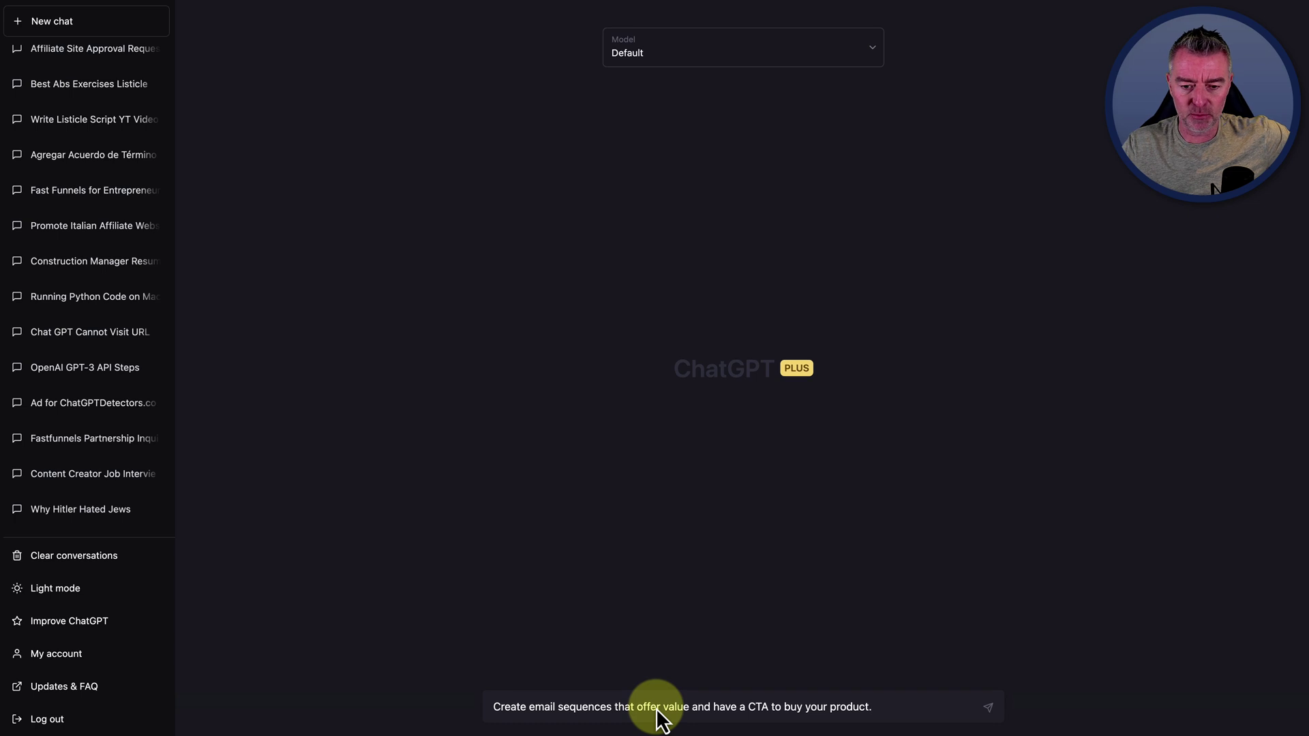
{"action": "mouse_move", "coordinate": [1268, 136]}
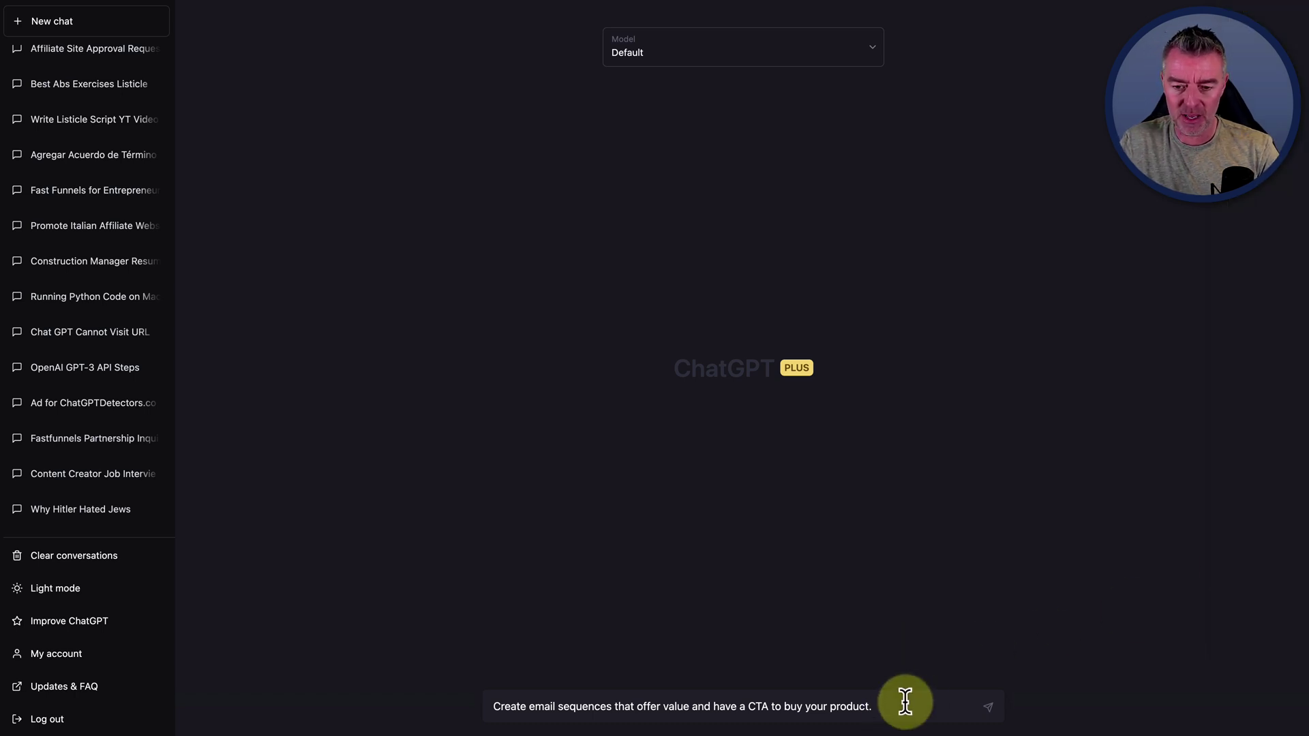
{"action": "left_click_drag", "start_coordinate": [905, 704], "coordinate": [491, 718]}
{"action": "type", "text": "Can you suggest subject lines/topics for a 5 email sequence? I need the emails to be interesting to my audience of people wanting to become acne free.Can you create the content for the 1st email subject: Also add a call to action two find out more about my amazing acne treatment called ‘Spotless’."}
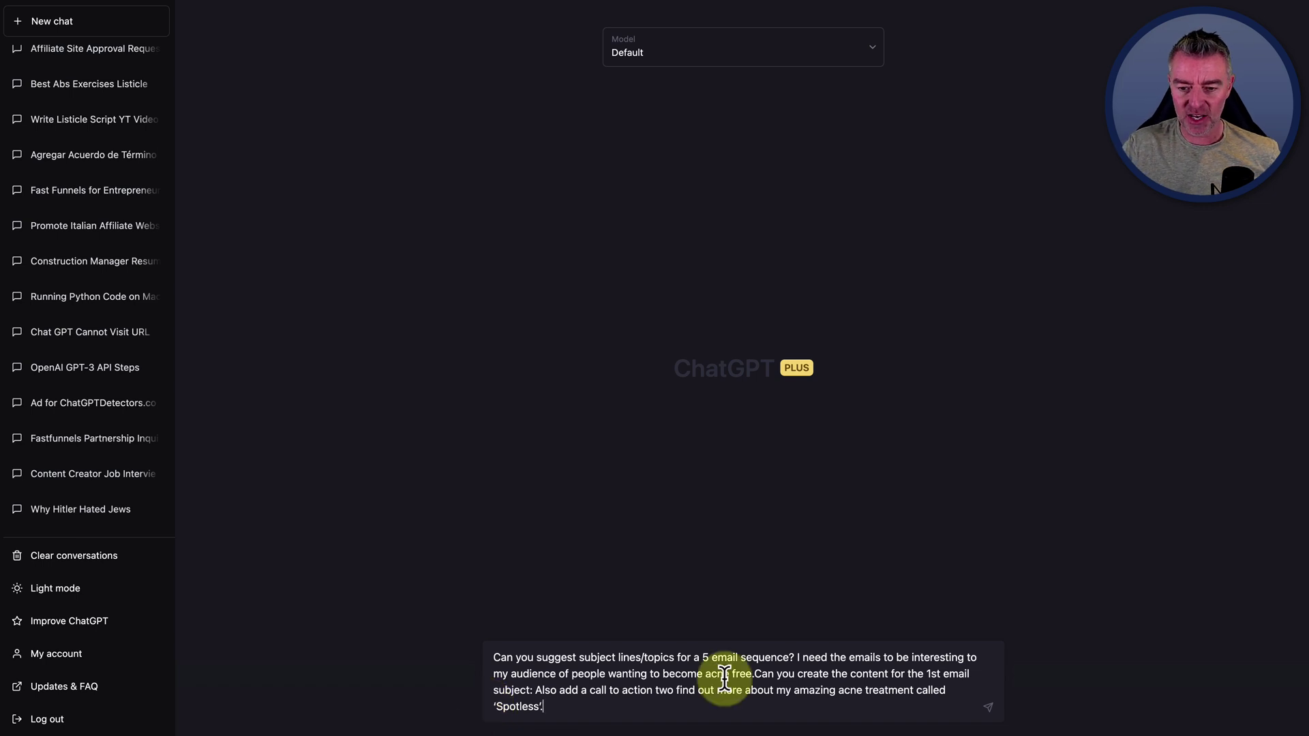
Send the acne email prompt and review the first suggested Email 1 subject line.
{"action": "left_click", "coordinate": [990, 707]}
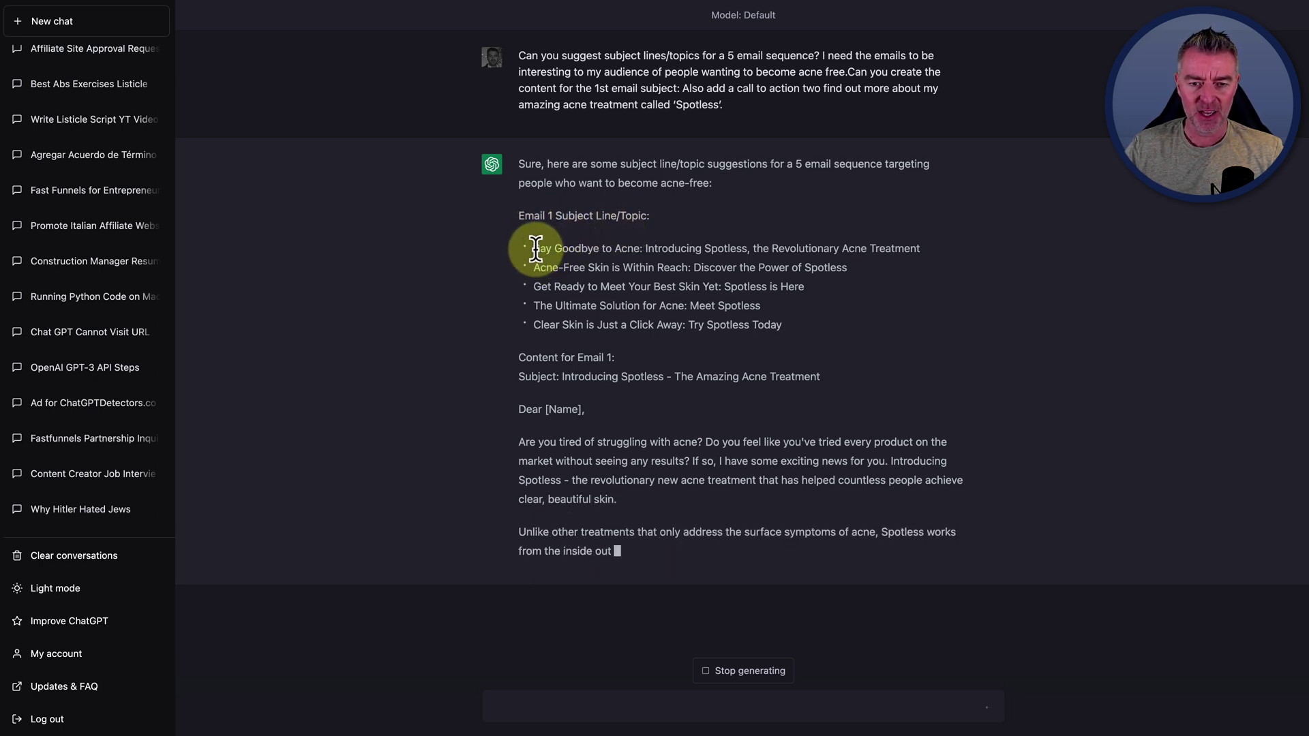
{"action": "left_click_drag", "start_coordinate": [536, 248], "coordinate": [924, 254]}
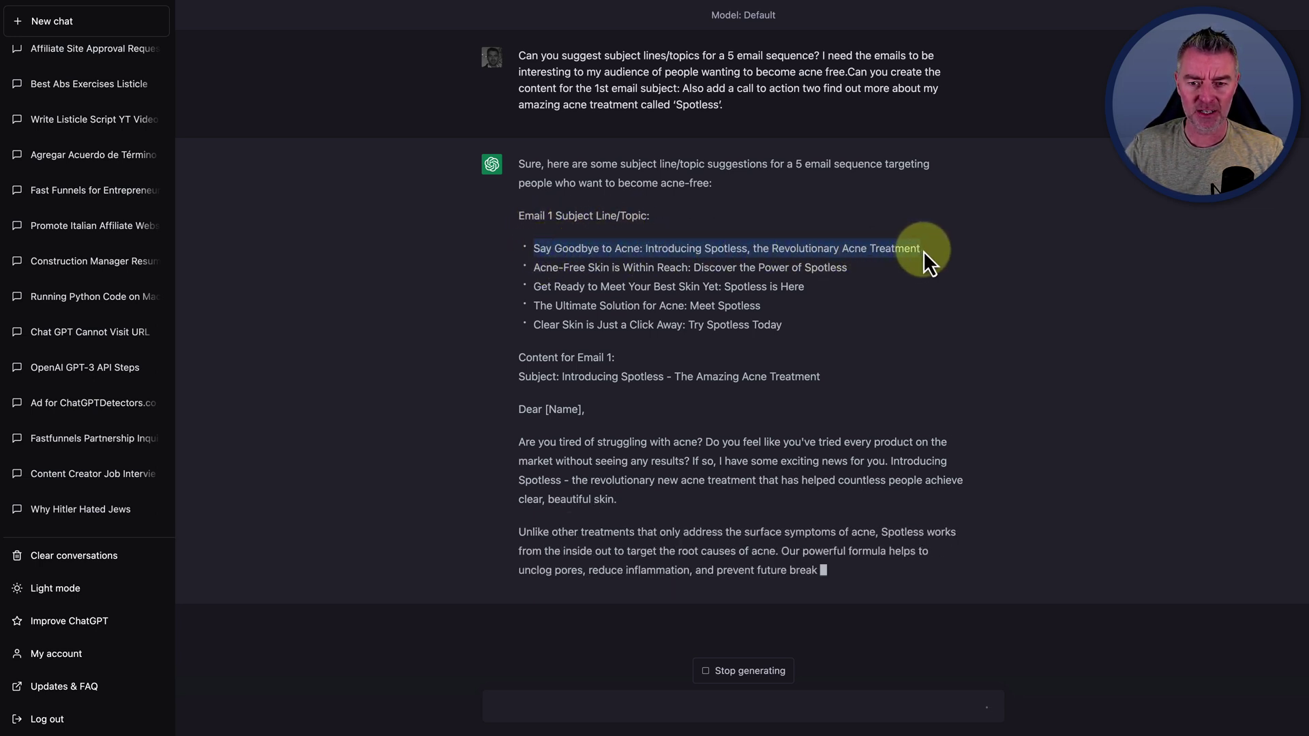
{"action": "left_click", "coordinate": [550, 249]}
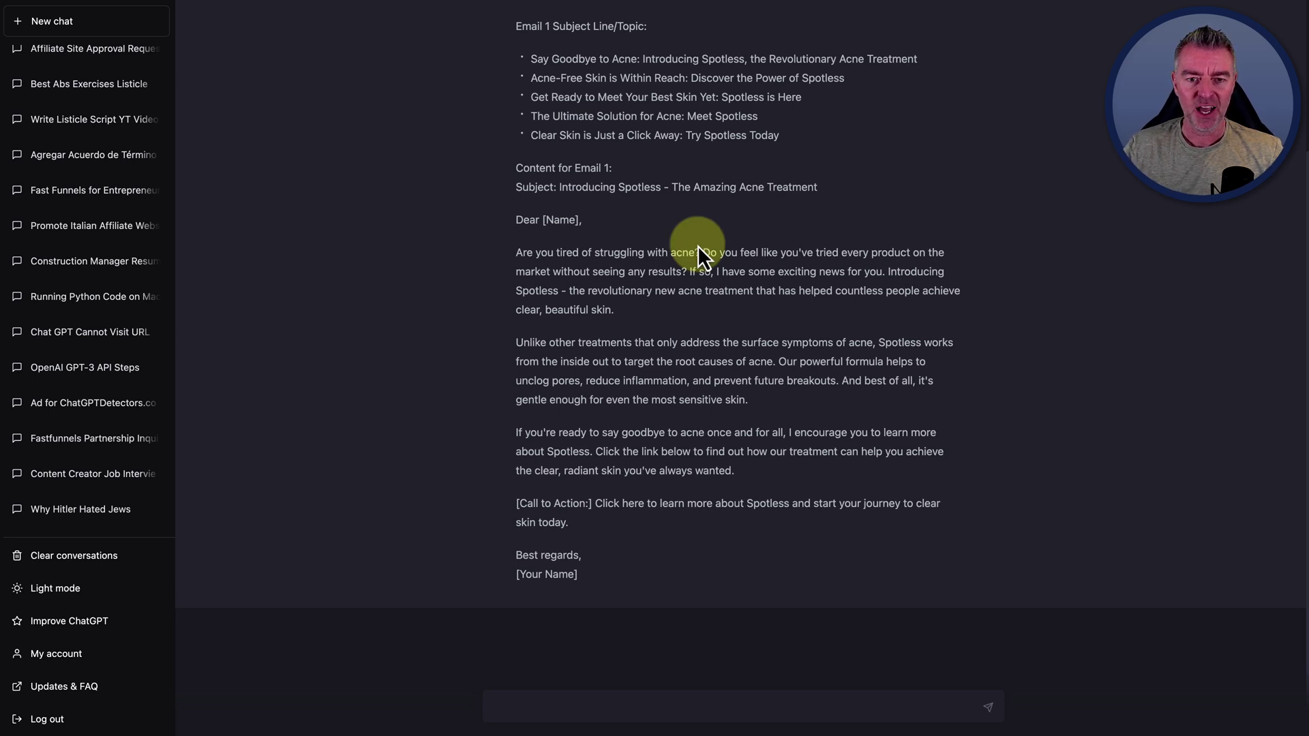
{"action": "left_click_drag", "start_coordinate": [515, 192], "coordinate": [833, 189]}
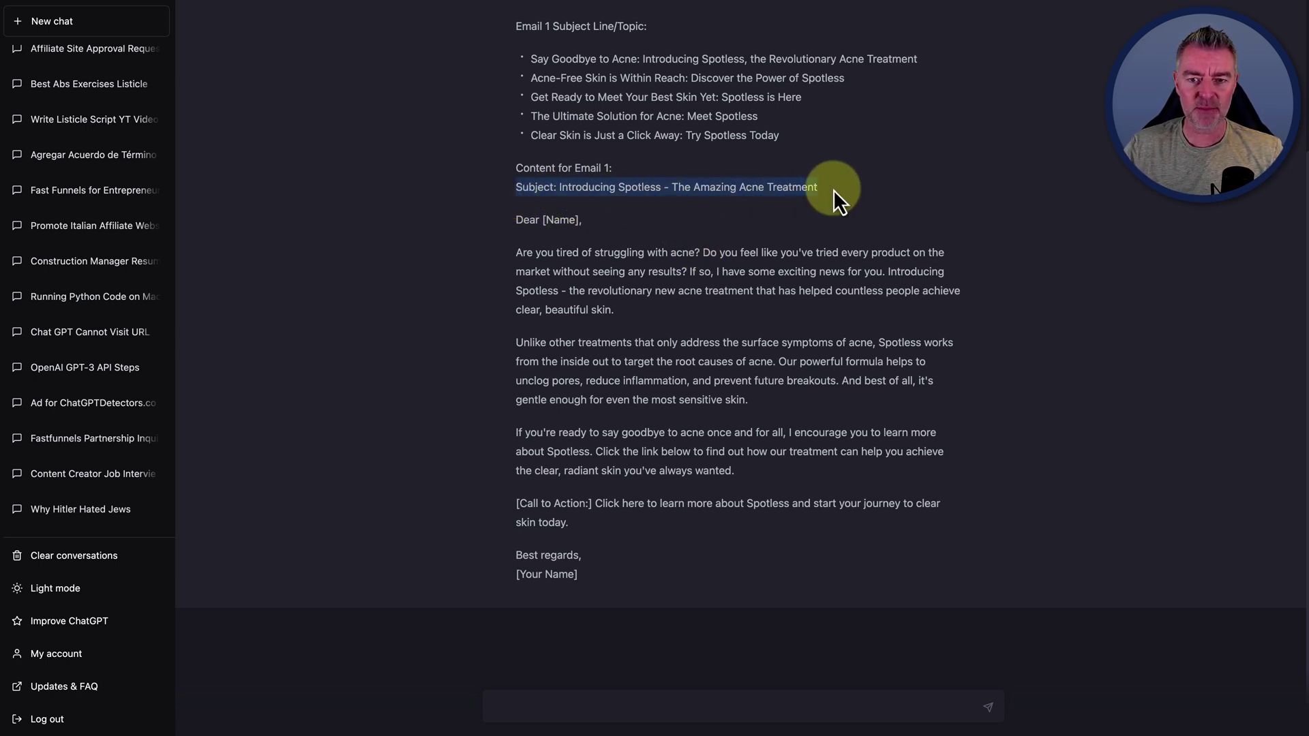
{"action": "left_click", "coordinate": [833, 190]}
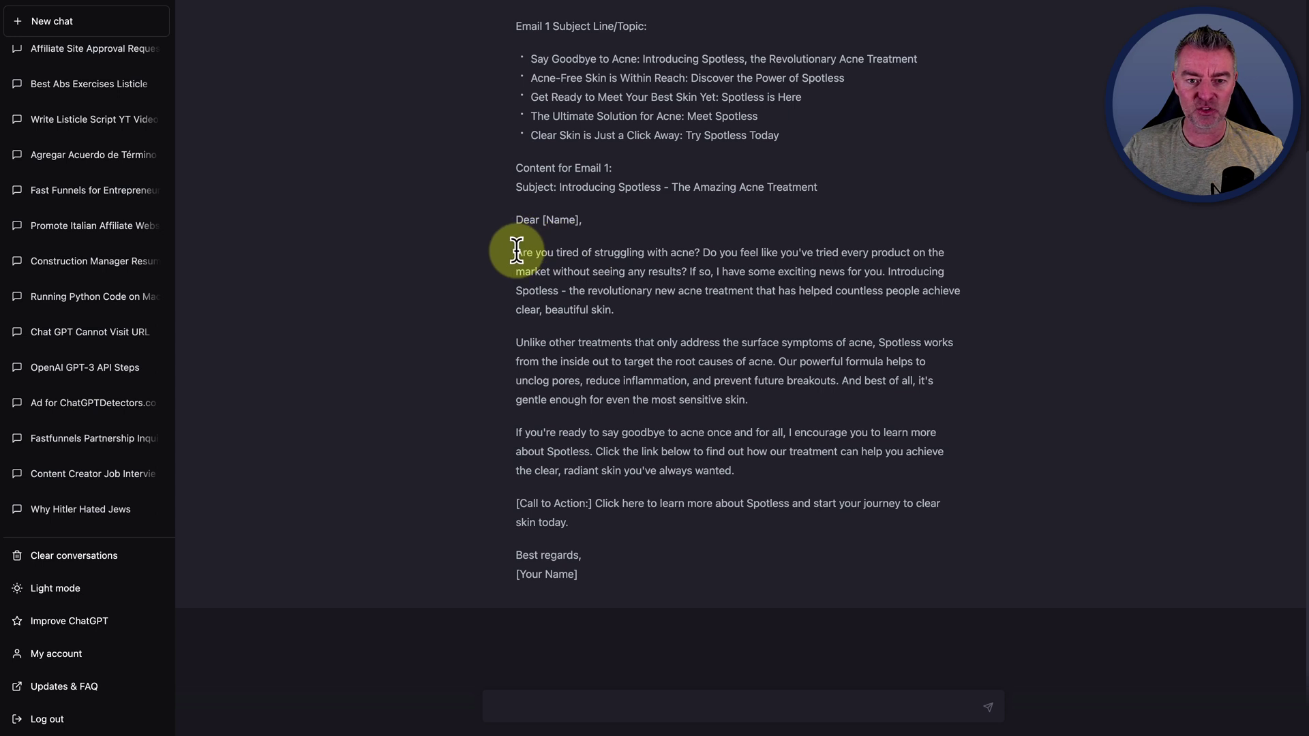
{"action": "left_click_drag", "start_coordinate": [516, 252], "coordinate": [794, 470]}
{"action": "left_click", "coordinate": [732, 427]}
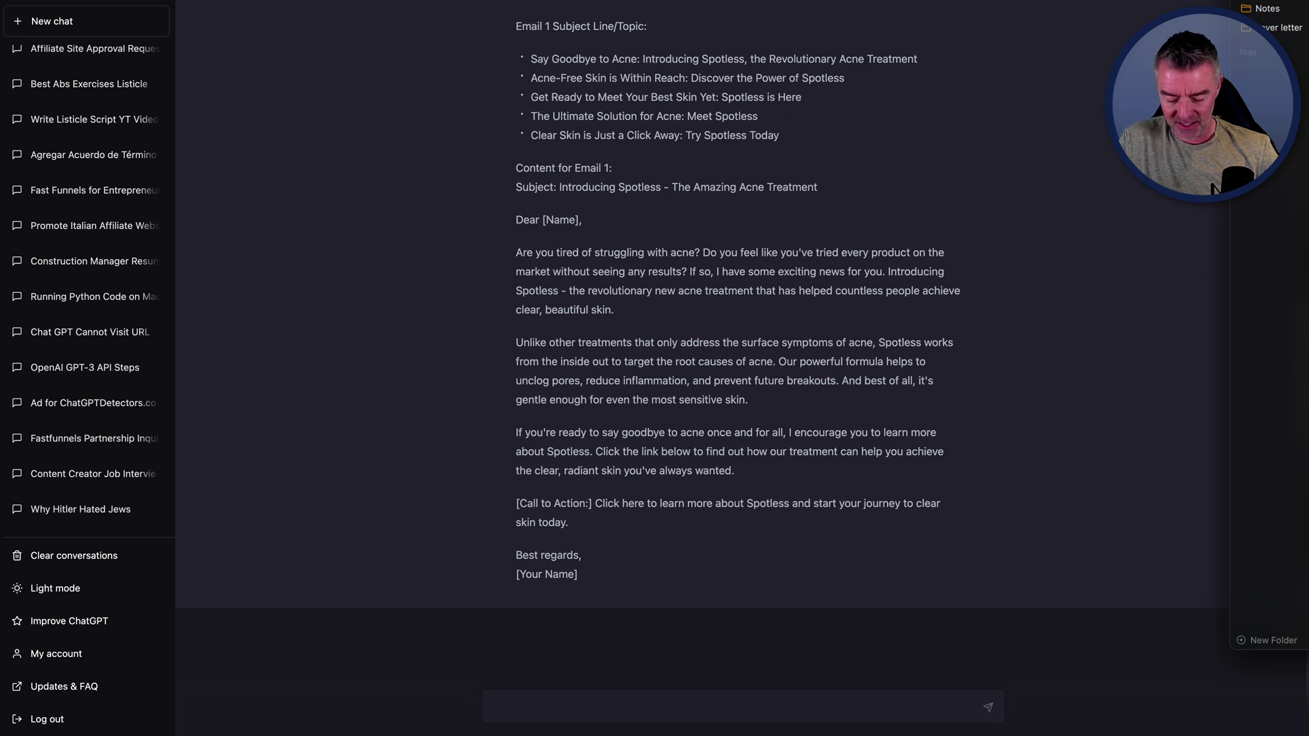
In a new chat, ask for a table of acne fears for females aged 16–25.
{"action": "left_click", "coordinate": [94, 28]}
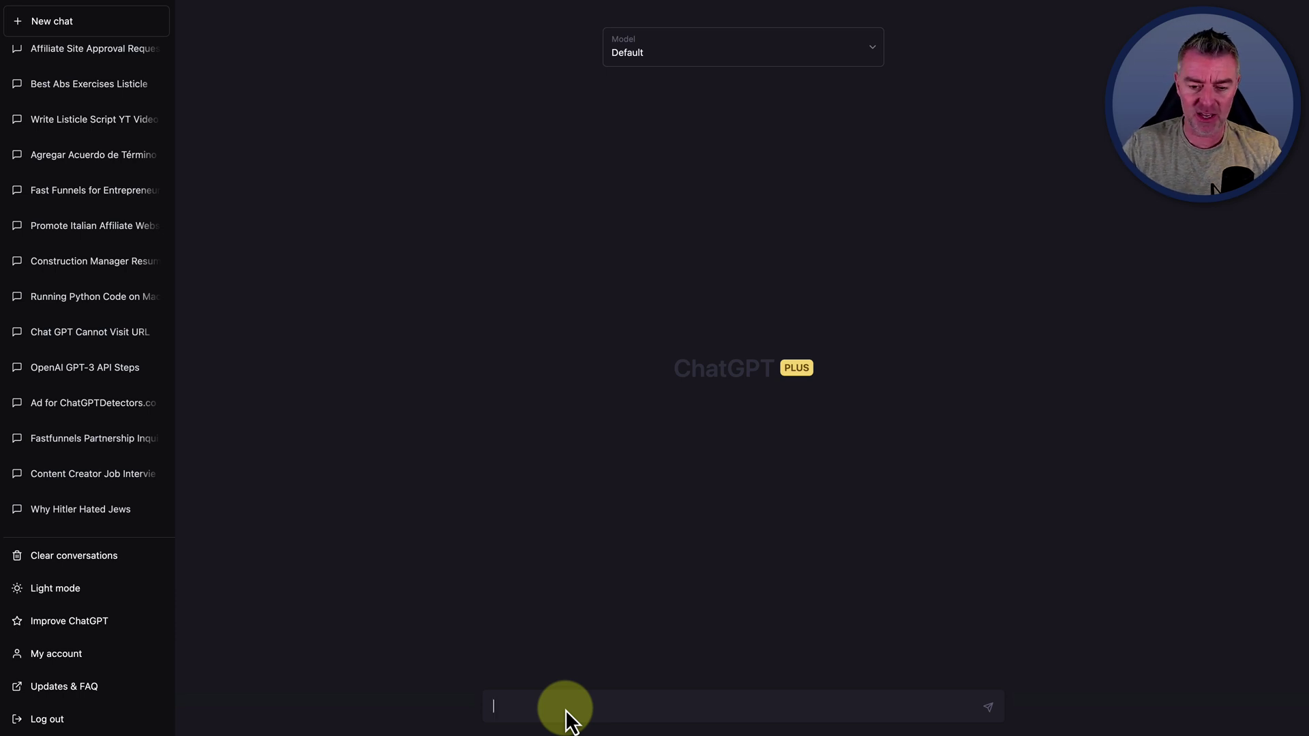
{"action": "type", "text": "What are the biggest fears and concerns of people suffering from acne? My target audience are females between 16 - 25 years old.please write the fear, then a more detailed explanation of each one and put it all in a table?"}
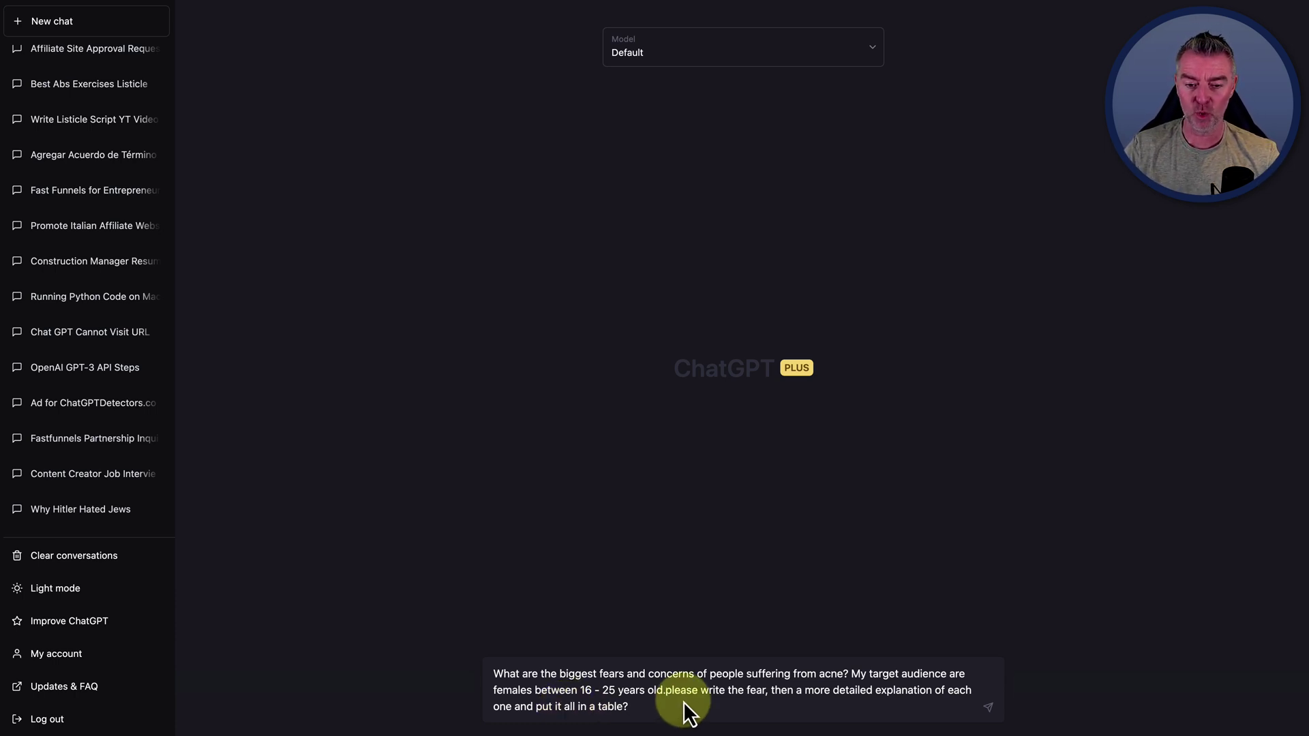
{"action": "left_click", "coordinate": [988, 707]}
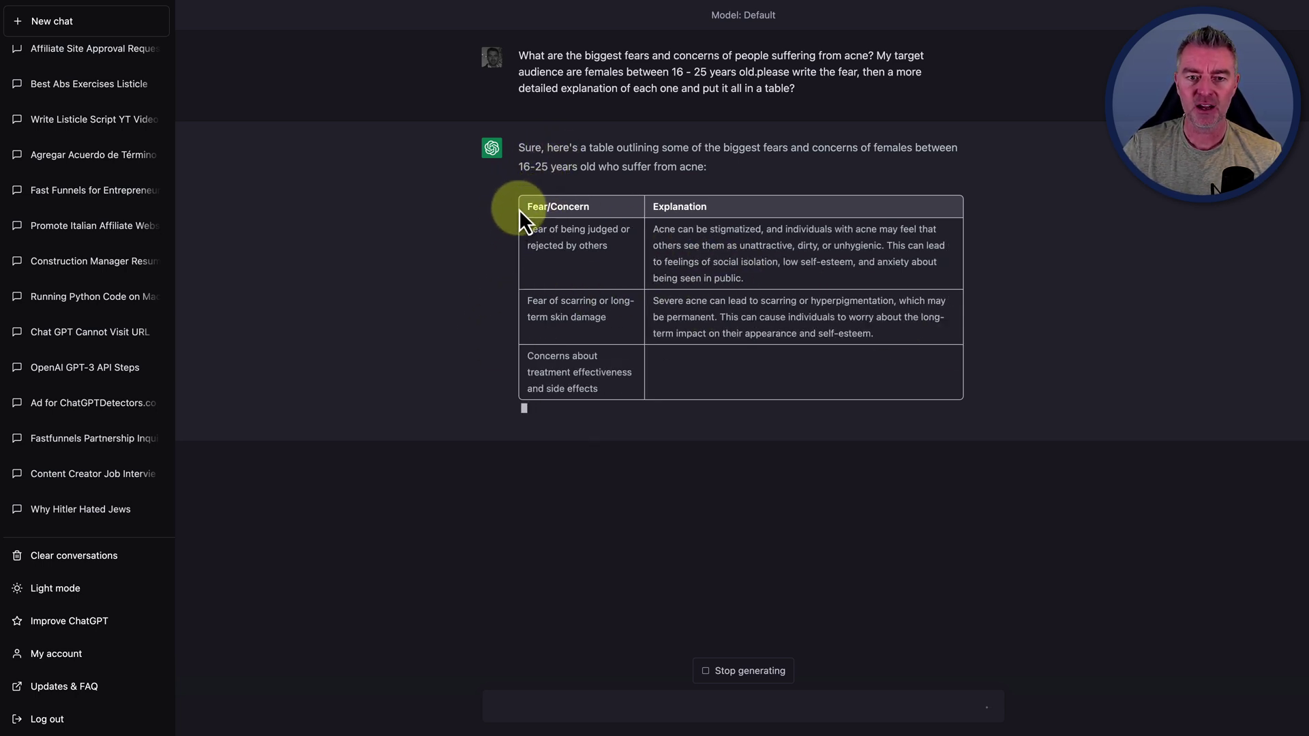
Highlight the acne fears table rows to review them as the reply generates.
{"action": "left_click_drag", "start_coordinate": [522, 206], "coordinate": [862, 378]}
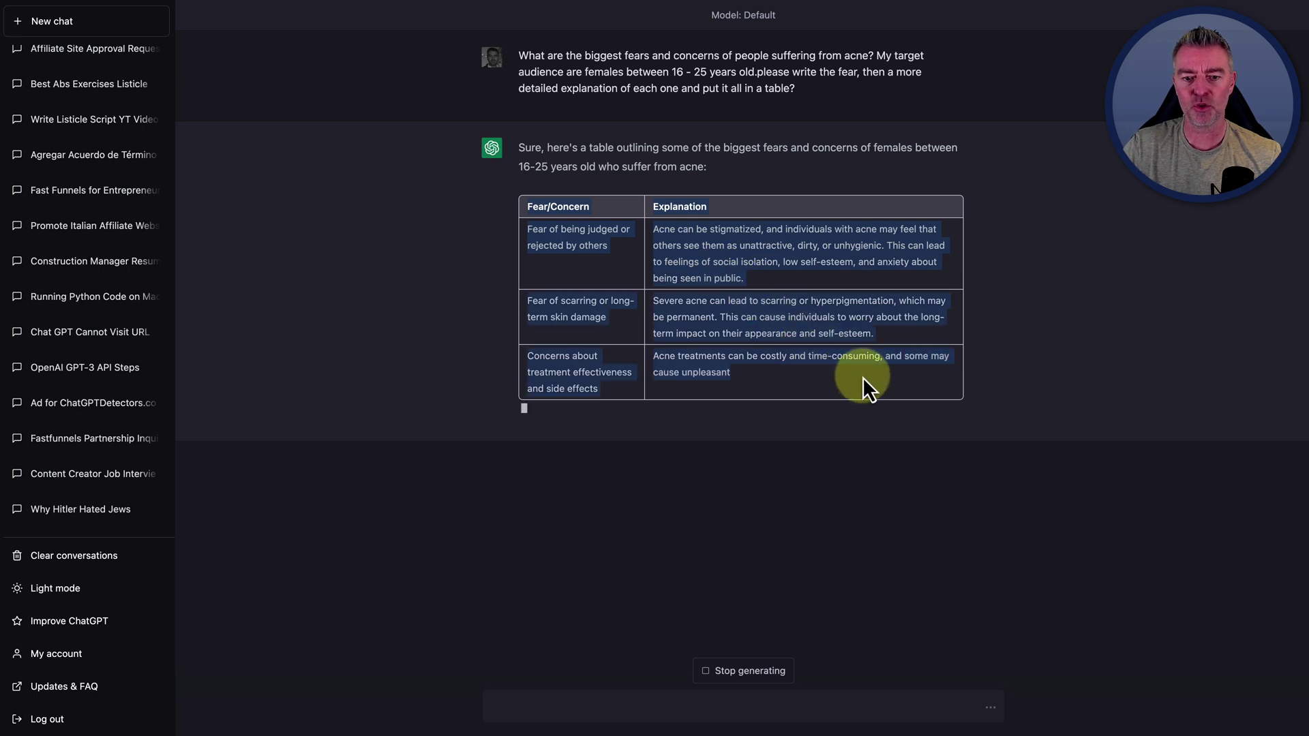